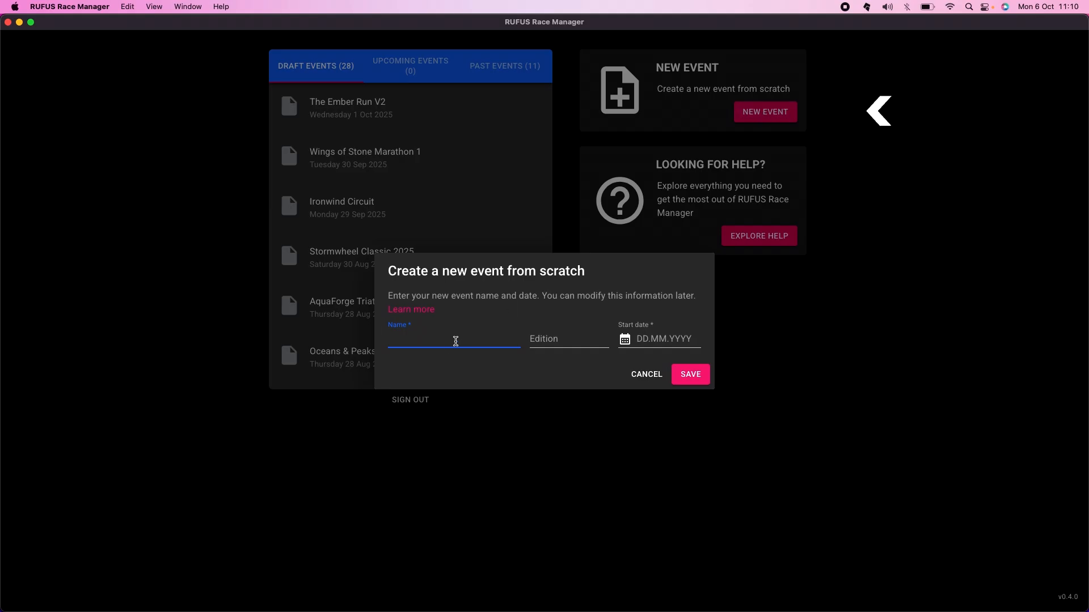
Create a new event named "My first event" with edition 2025 and start date 06.10.2025.
type("My first event")
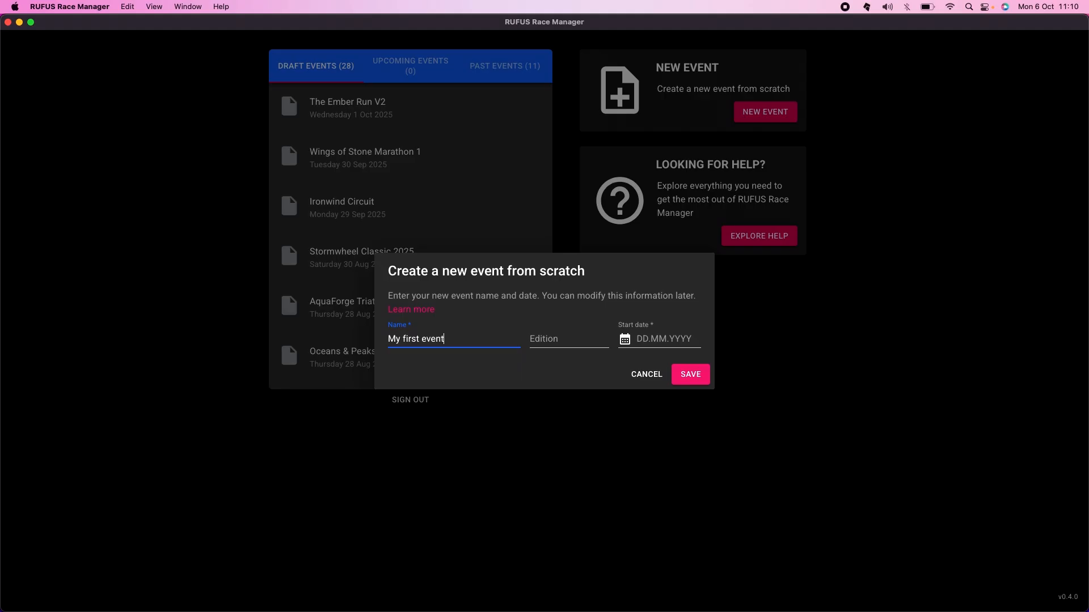
key("Tab")
type("20")
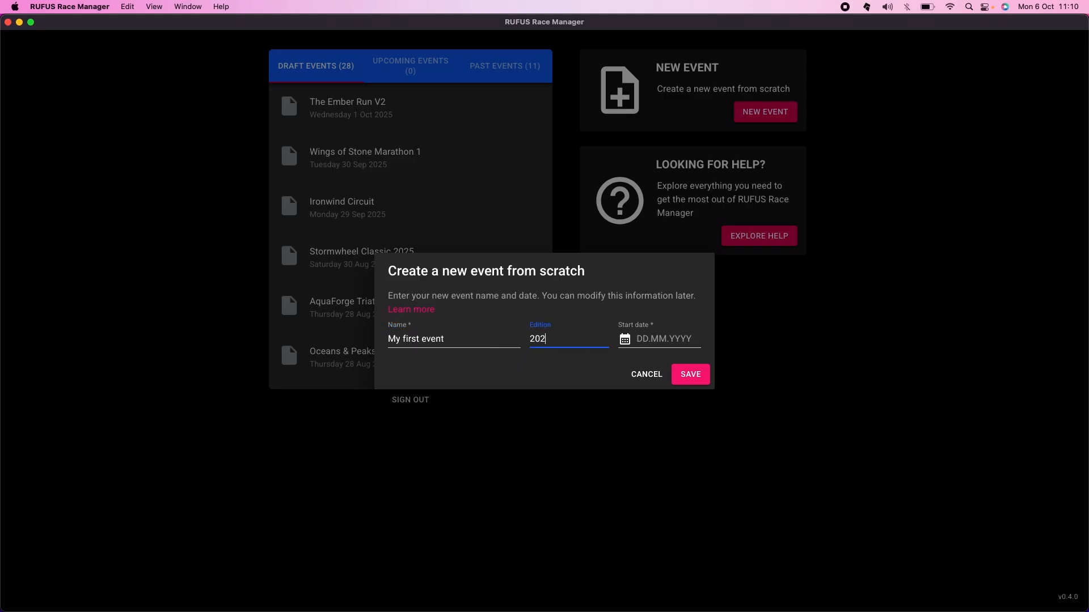
key("Tab")
type("0")
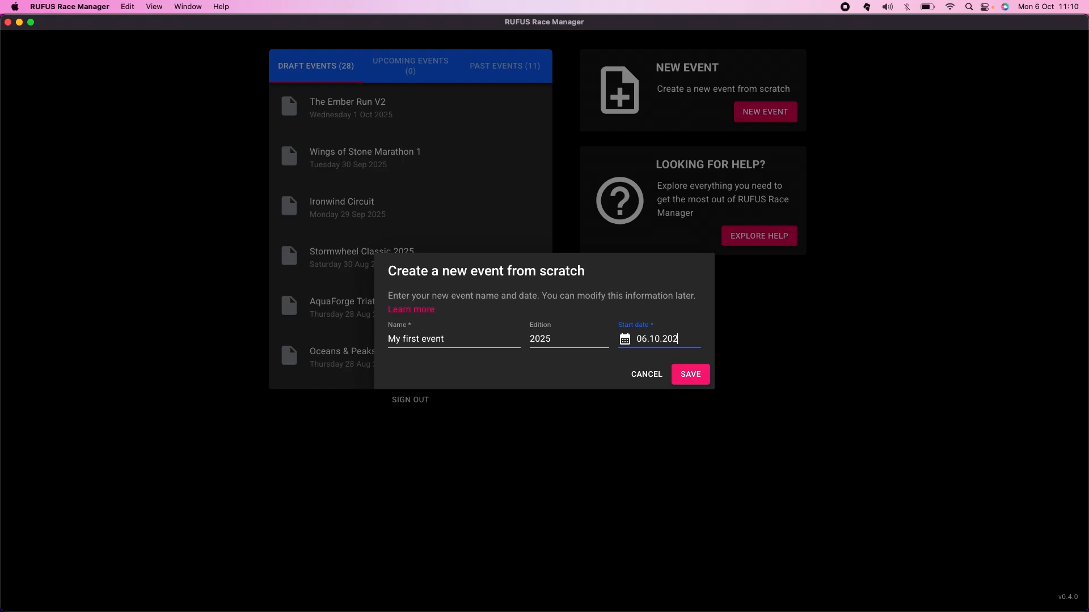
left_click(685, 373)
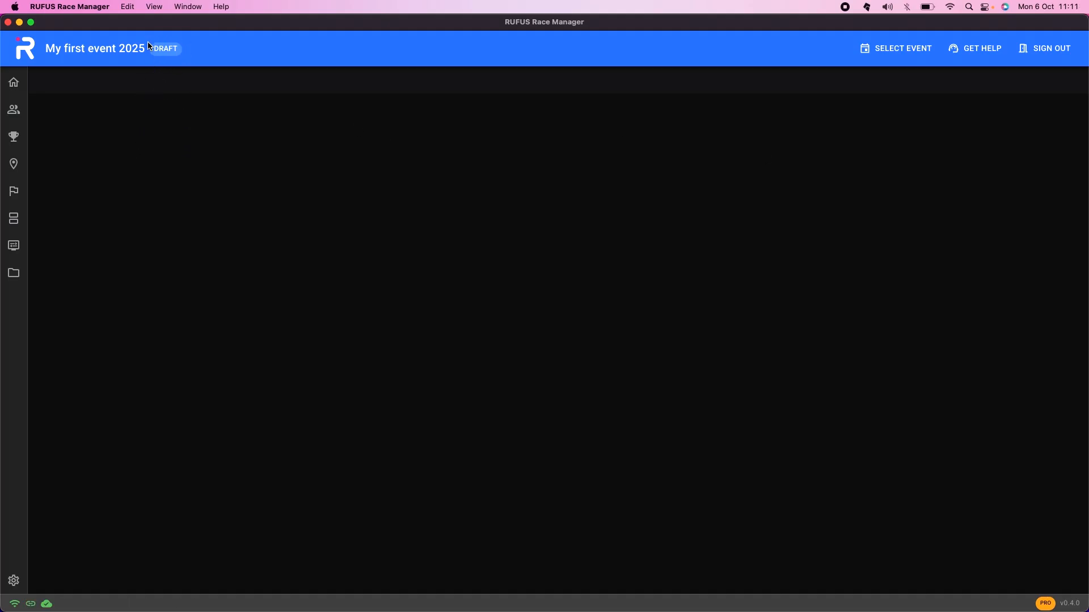
Add a checkpoint named "finish" to the event with the default bounce time of 60.
left_click(19, 168)
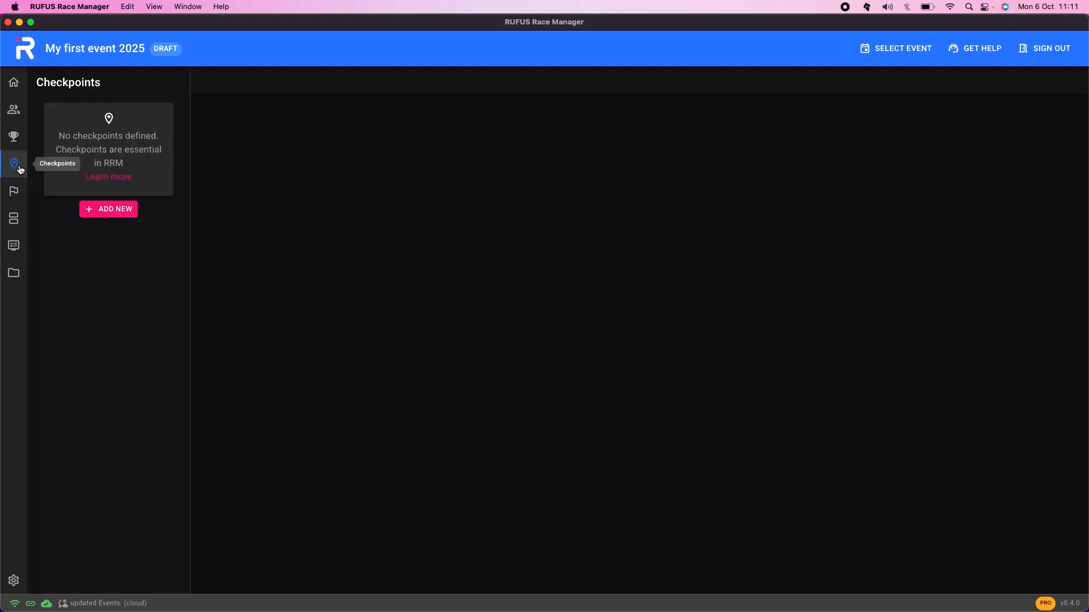
left_click(118, 212)
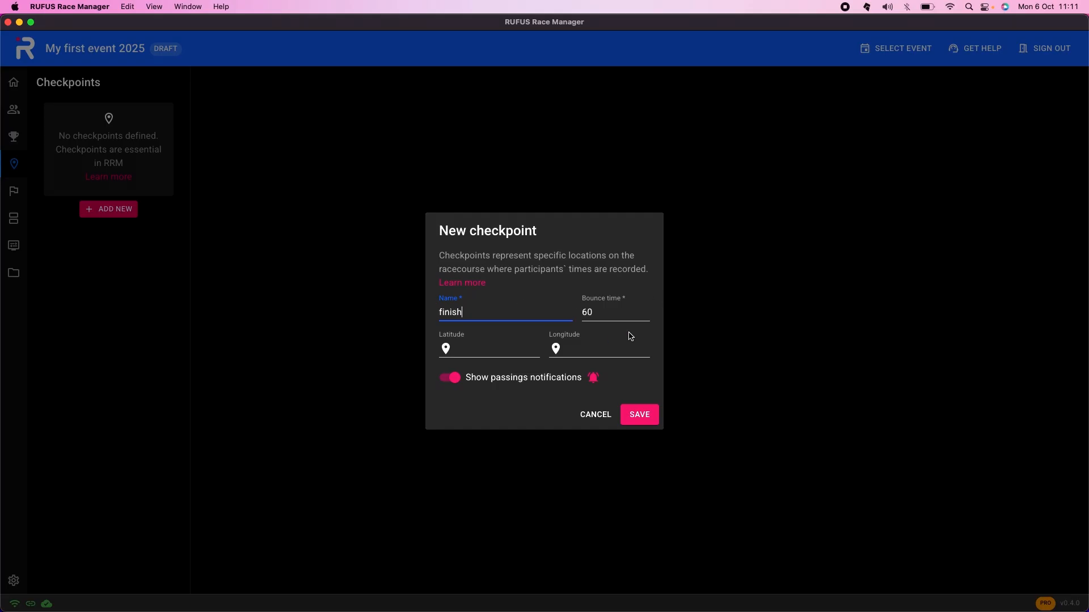
left_click(644, 424)
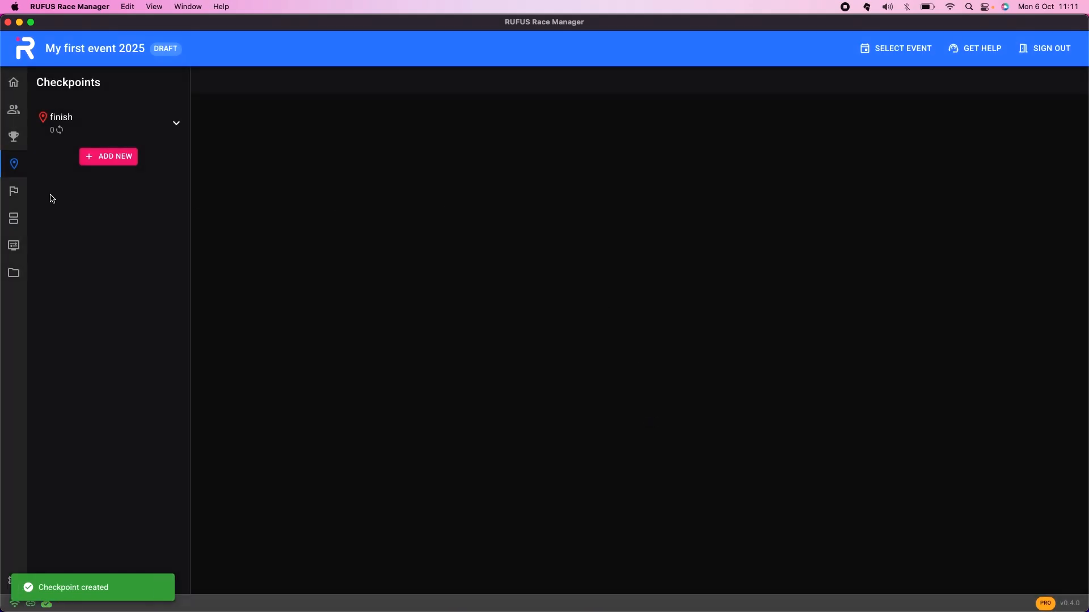
Start a new Classical race named "5km" and set its sport to Run.
left_click(23, 193)
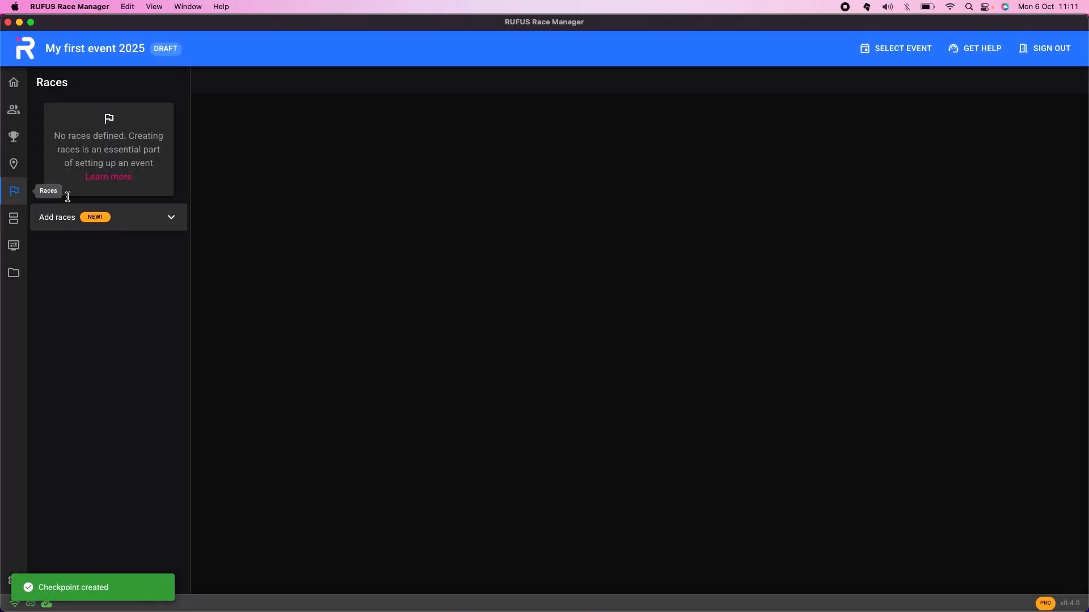
left_click(171, 218)
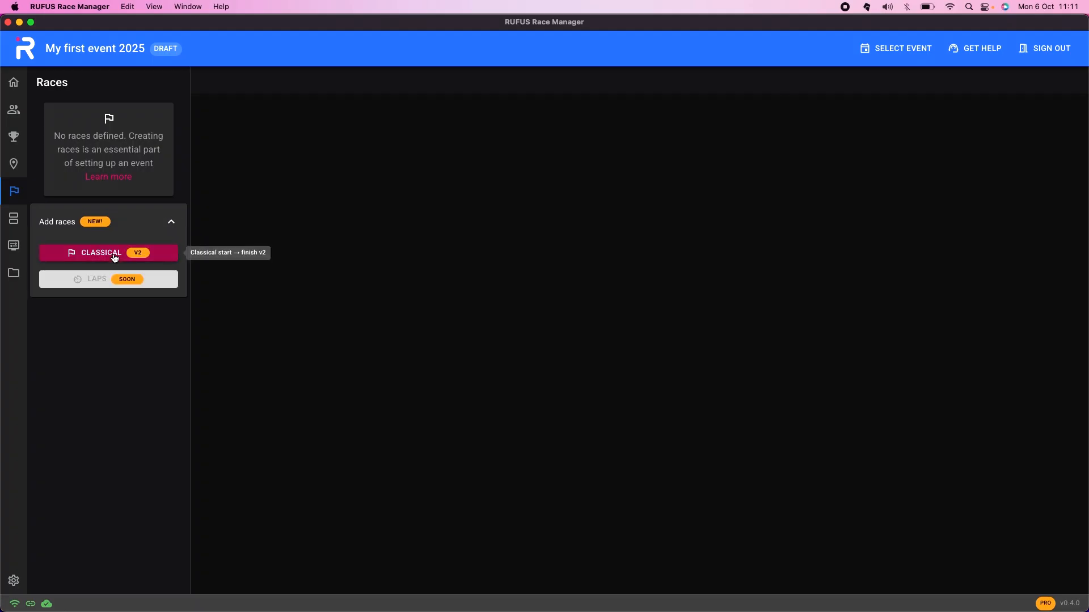
left_click(115, 255)
left_click(427, 222)
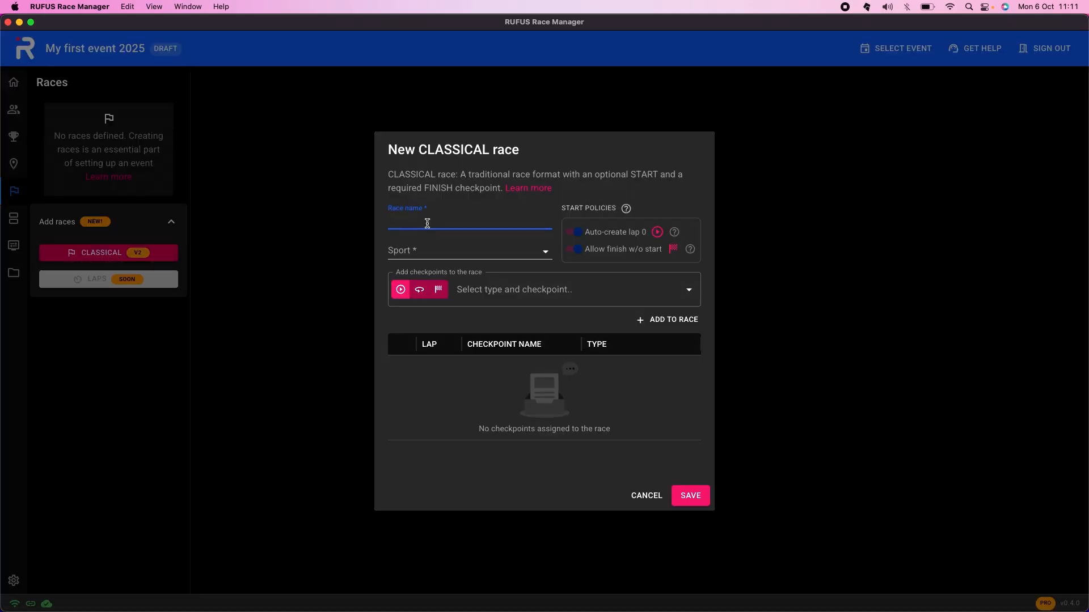
type("5km")
left_click(475, 247)
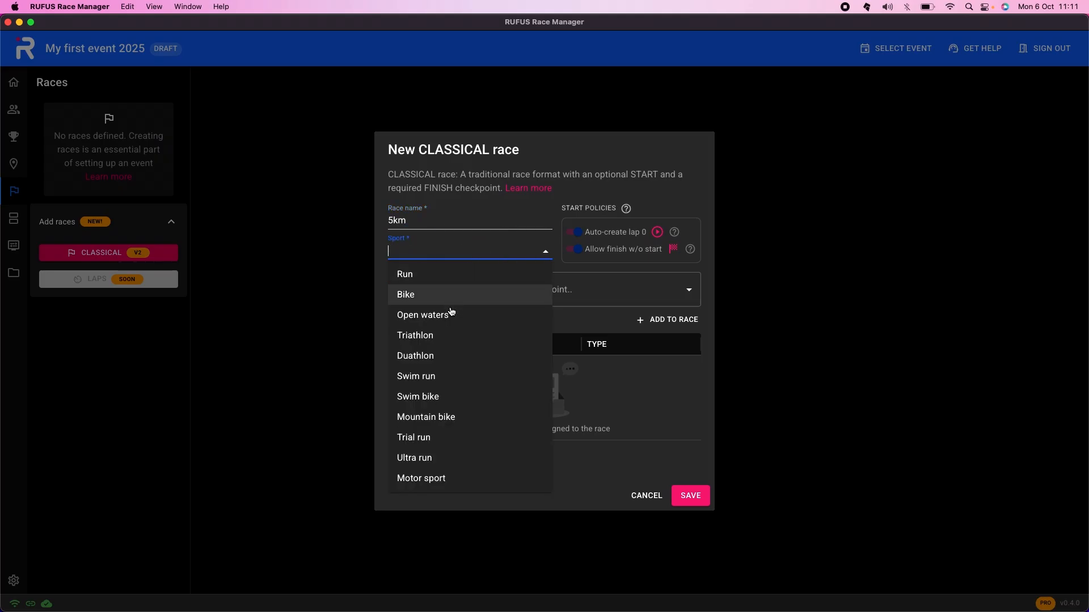
left_click(460, 276)
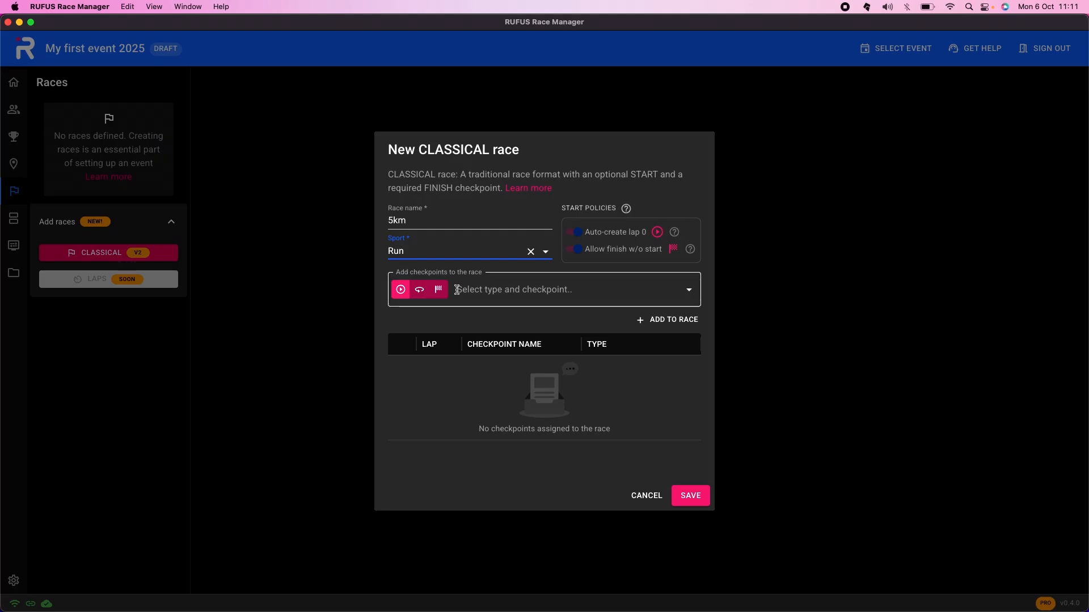
Assign the "finish" checkpoint to the race as its finish type and save the race.
left_click(477, 289)
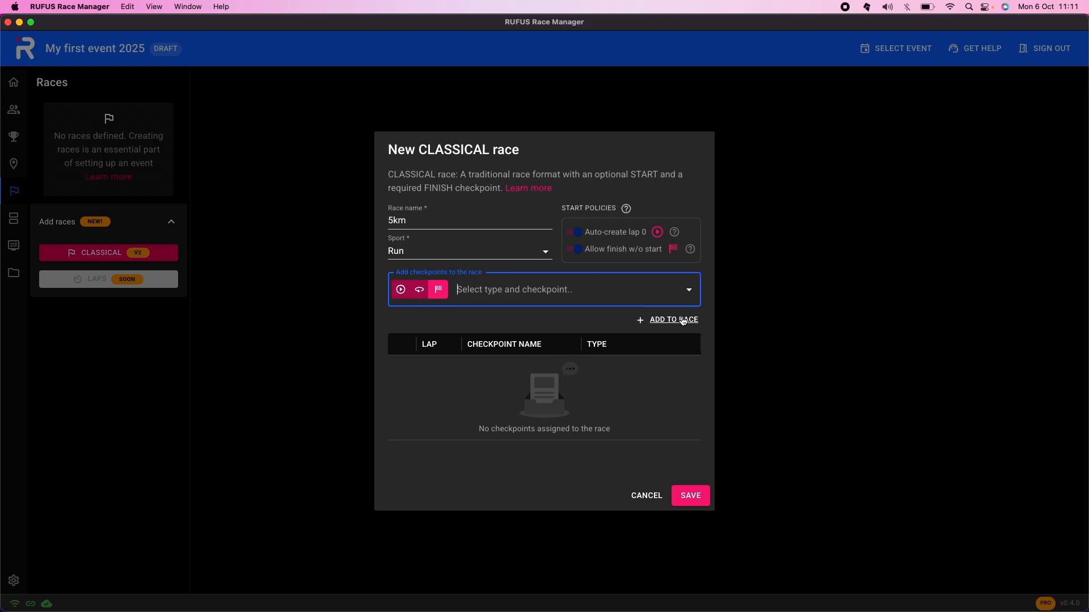
left_click(688, 288)
type("finish")
left_click(670, 320)
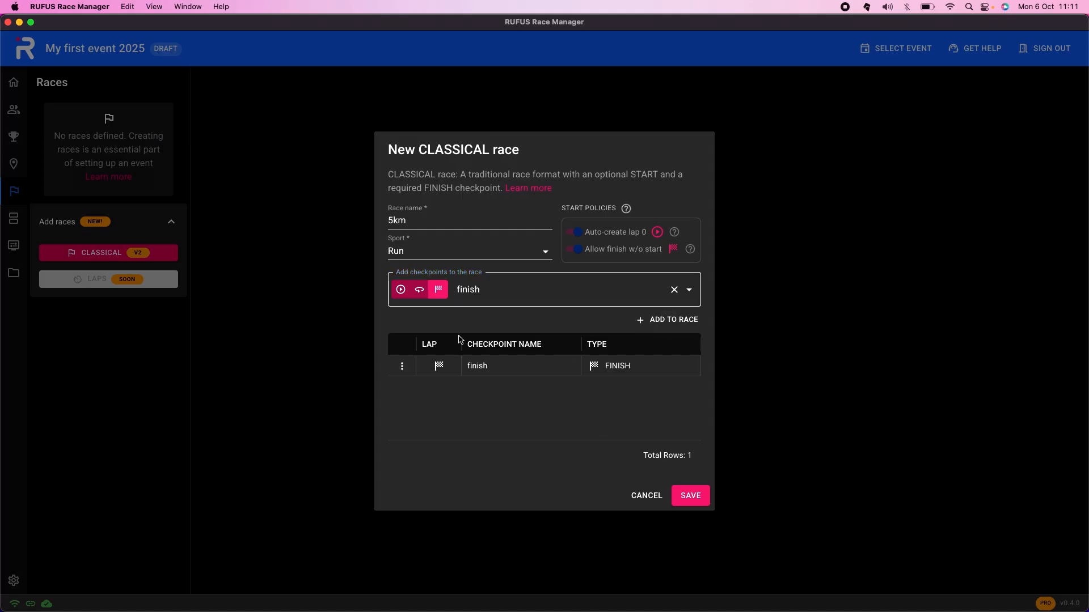
left_click(696, 498)
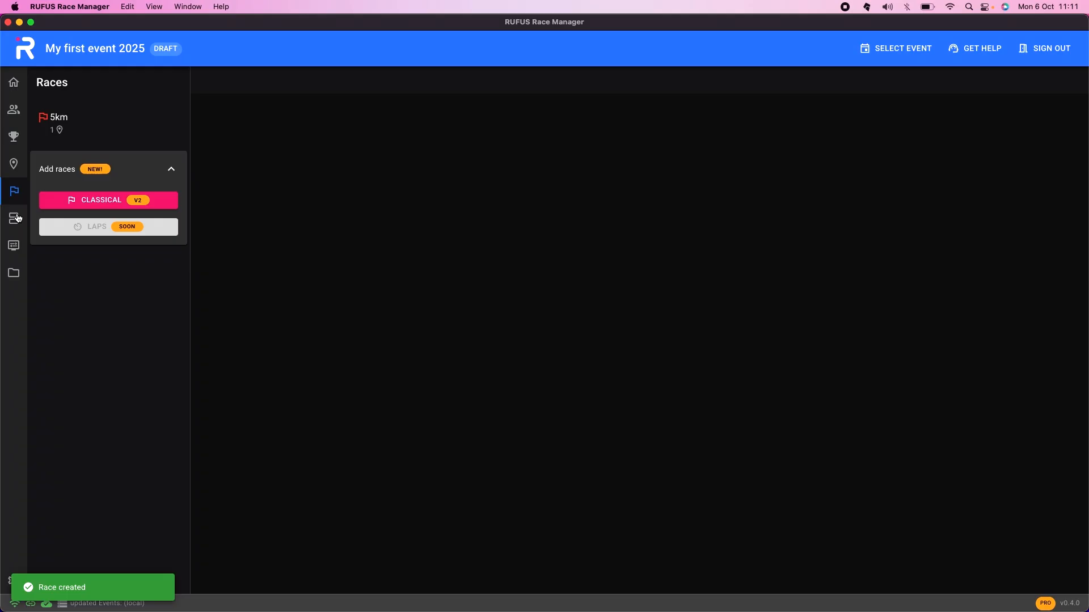
Start a new segment for the 5km race and name it "race time".
left_click(12, 220)
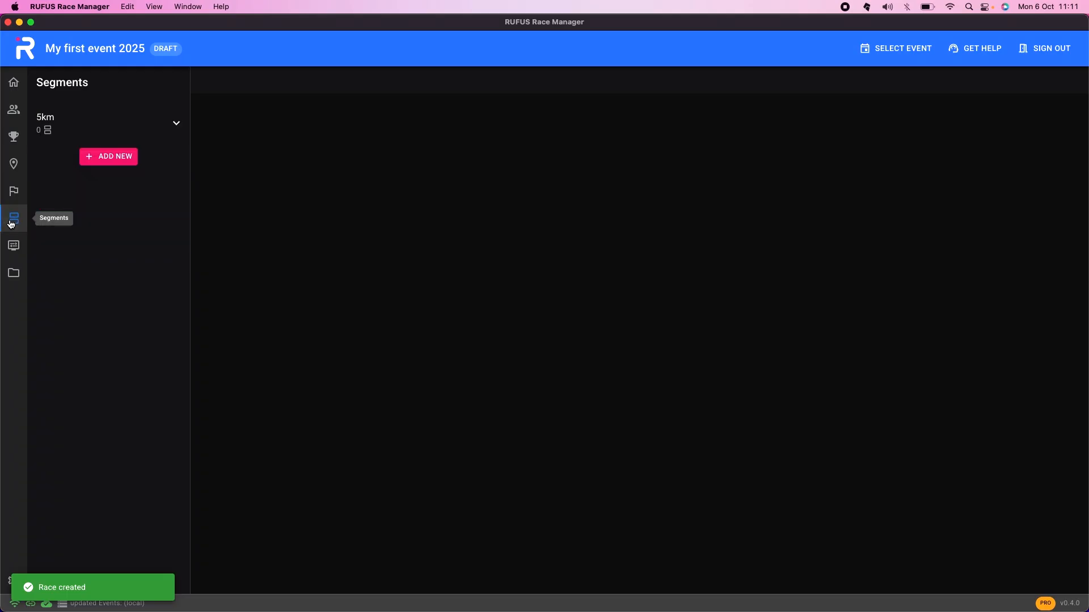
left_click(101, 164)
left_click(414, 301)
left_click(421, 330)
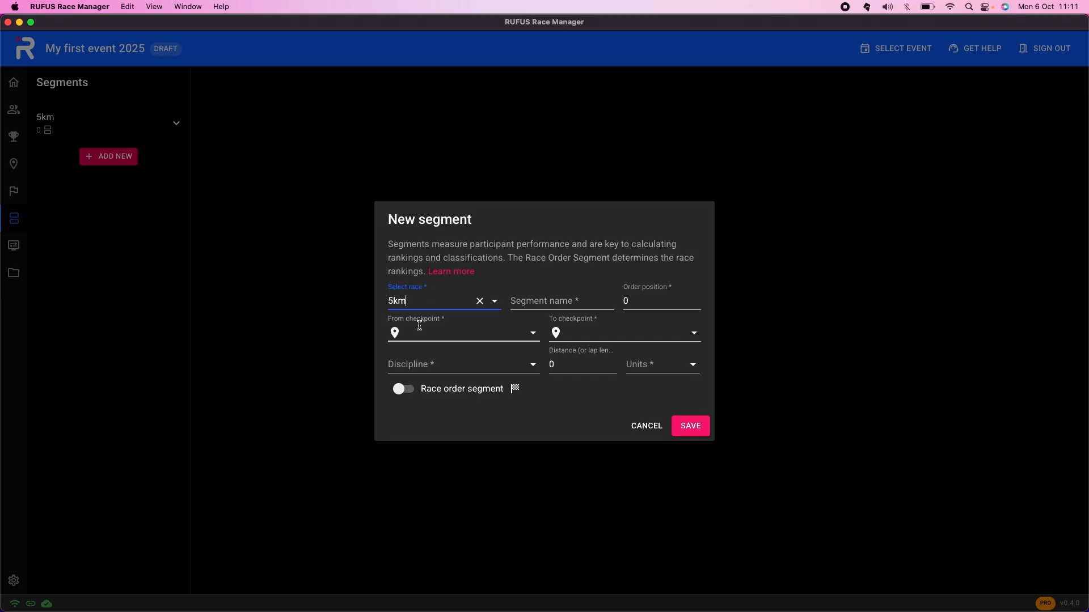
left_click(580, 299)
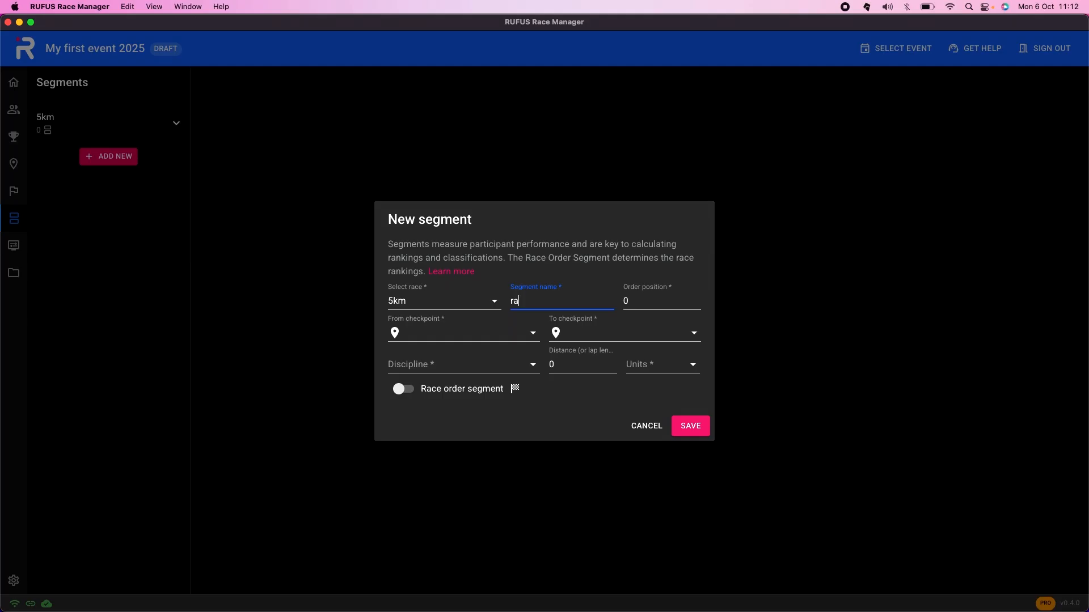
type("race time")
Make the segment run from Gunshot to the finish checkpoint.
left_click(459, 330)
left_click(448, 359)
left_click(602, 327)
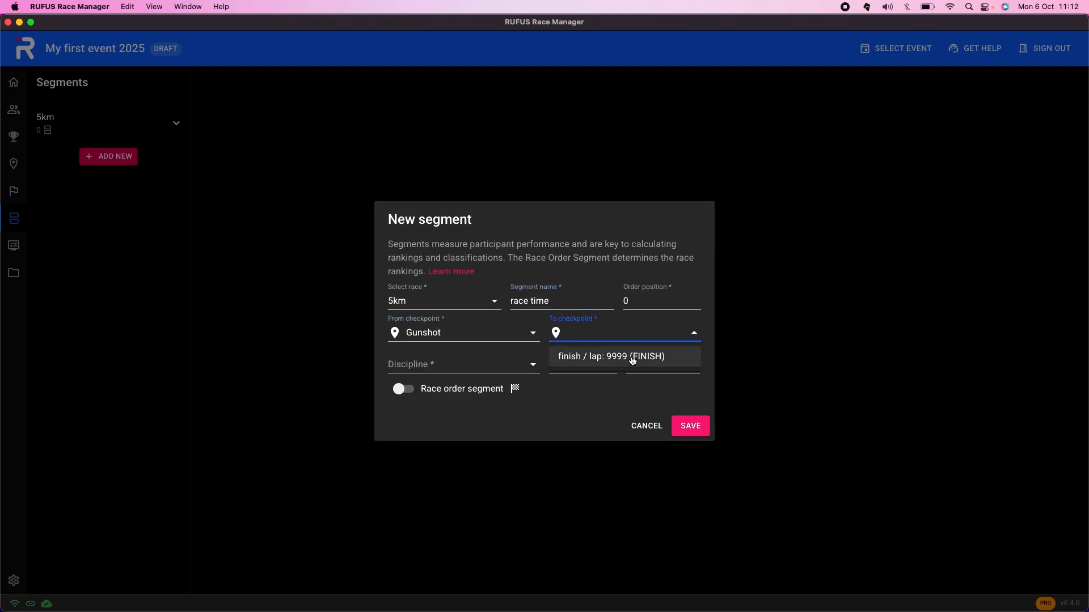
left_click(632, 357)
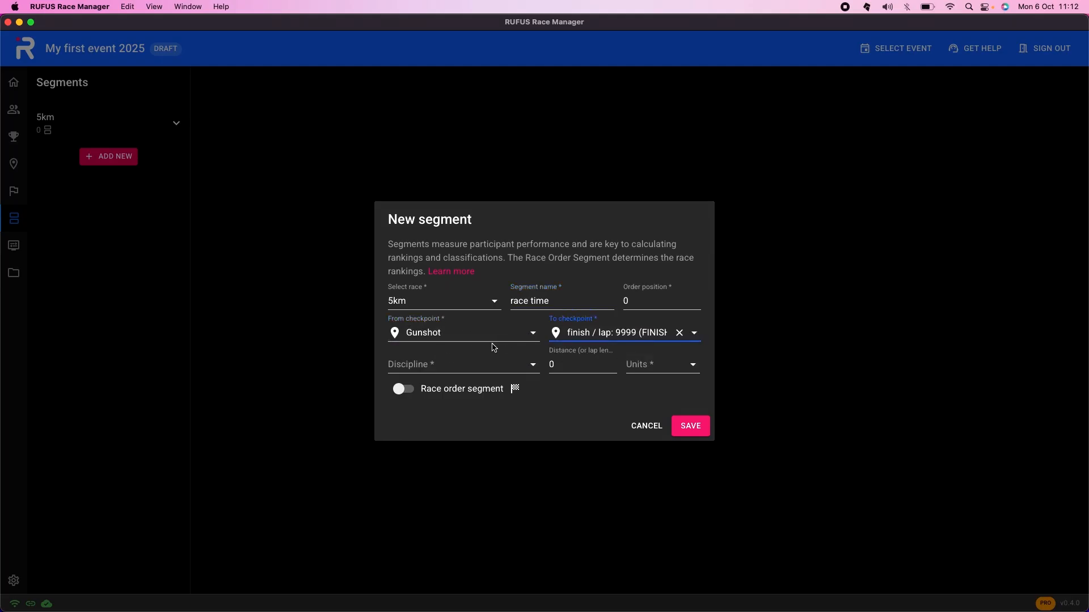
Set the segment to Running over 5 kilometers, make it the race order segment, save it and expand the 5km segment list.
left_click(533, 365)
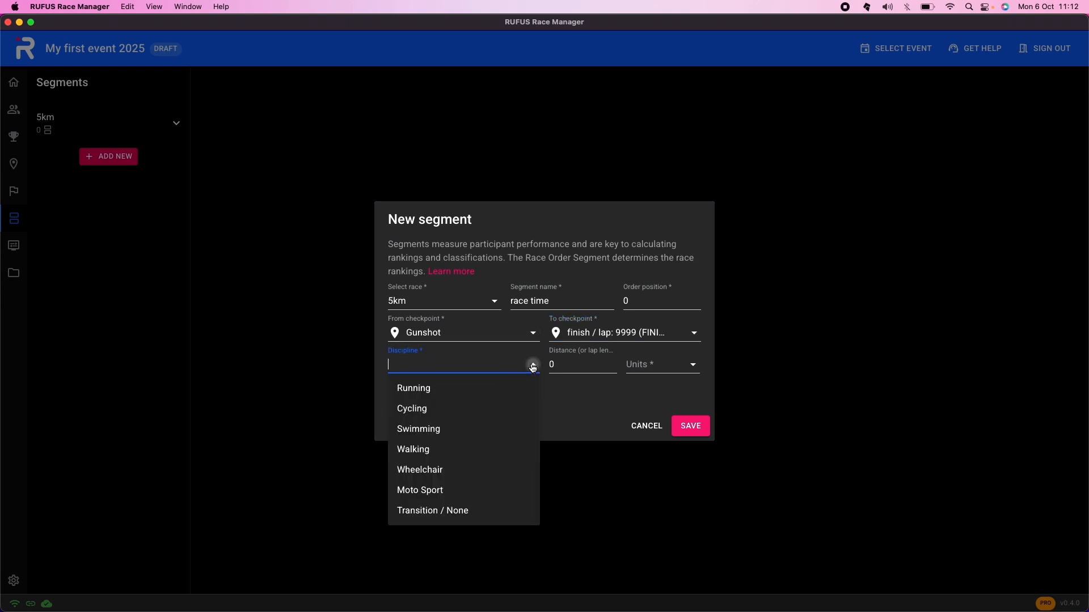
left_click(497, 388)
left_click(584, 361)
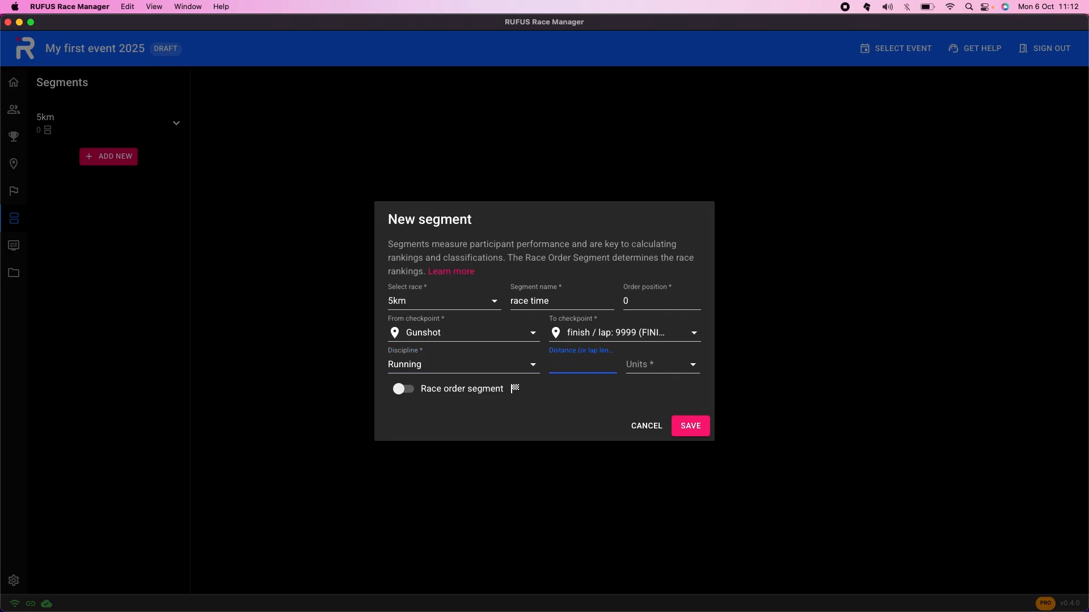
left_click(679, 361)
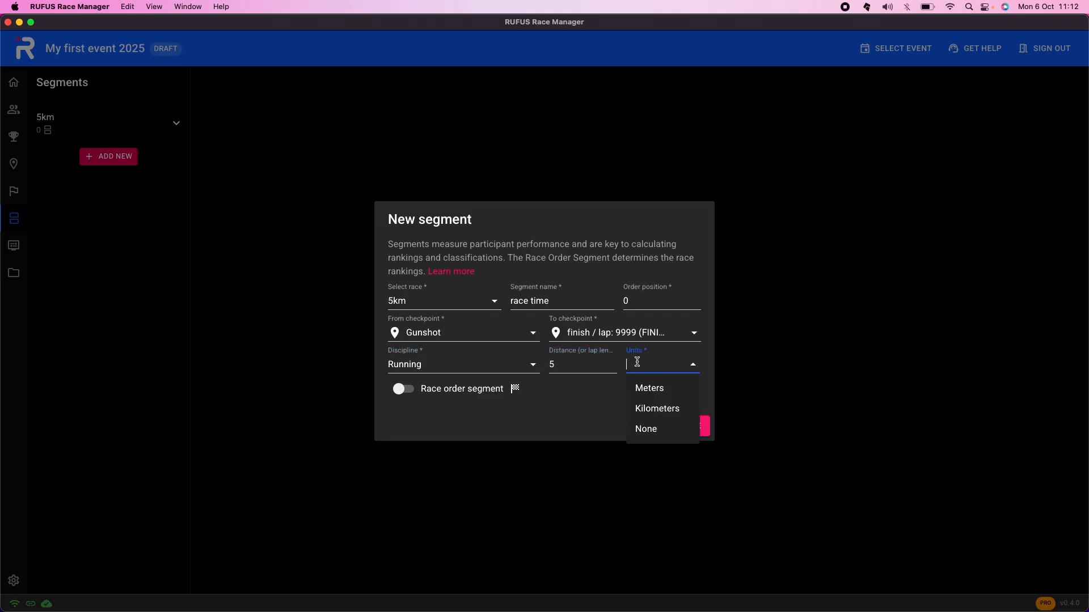
left_click(661, 406)
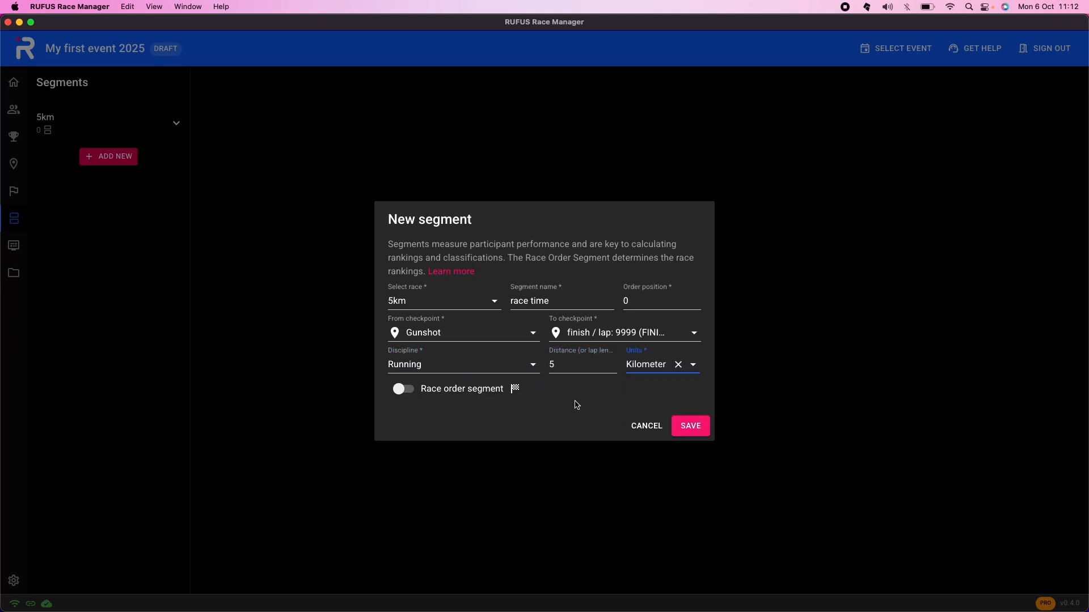
left_click(460, 392)
left_click(688, 426)
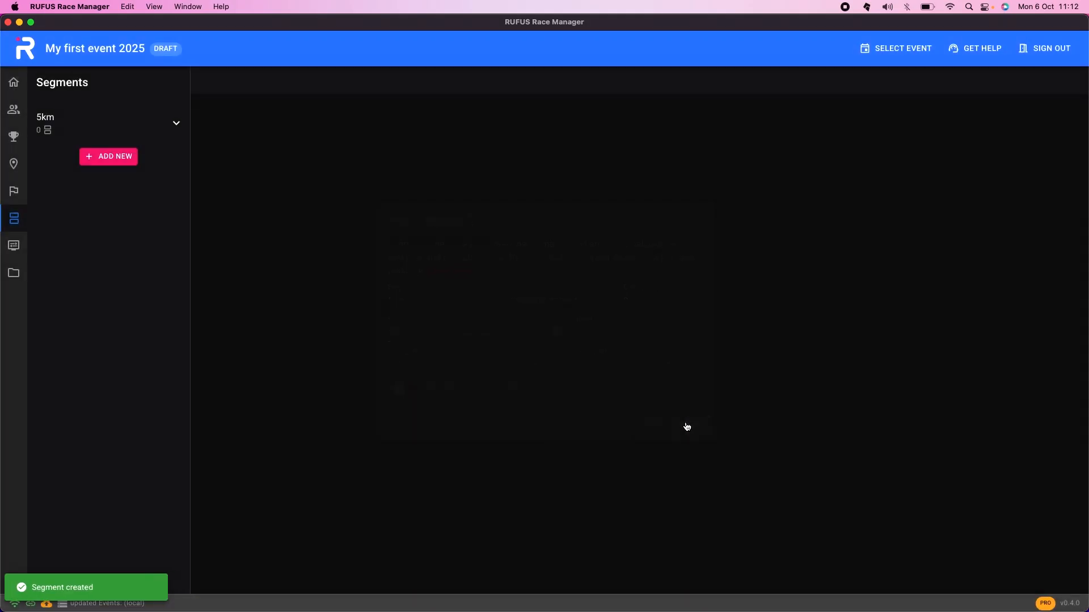
left_click(174, 125)
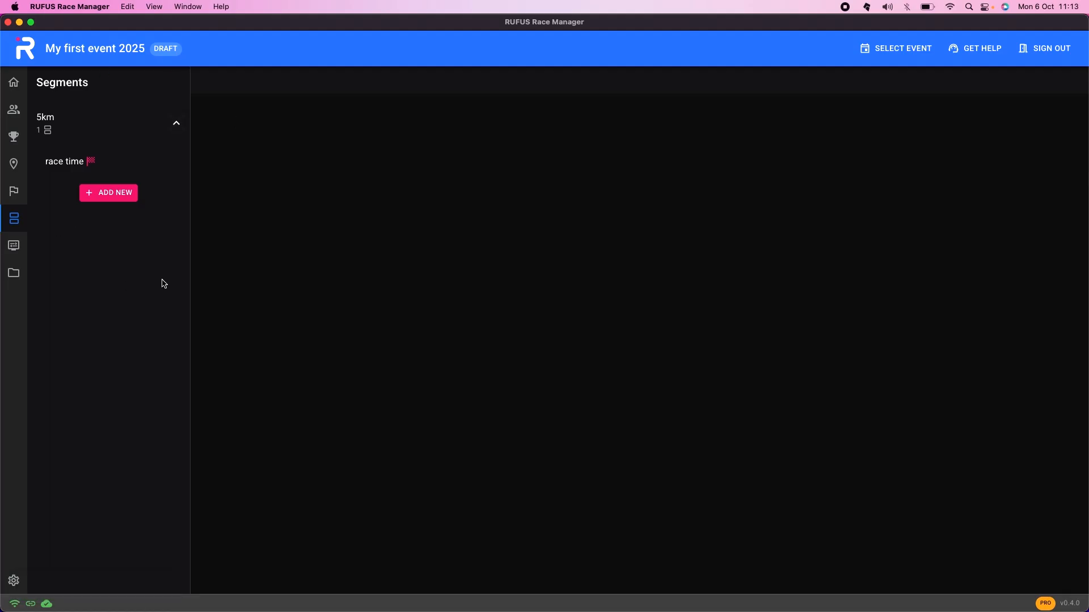
Review the event's general, gender mapping, timekeeping, reference date and notification settings, along with its checkpoints, races and segments.
left_click(14, 582)
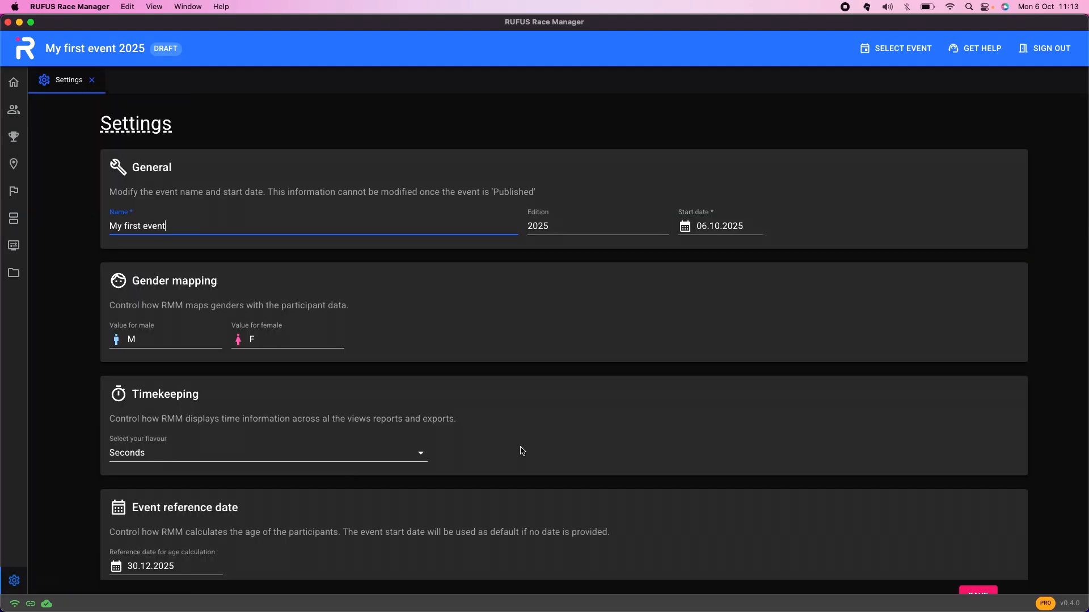
scroll(748, 330, "down", 3)
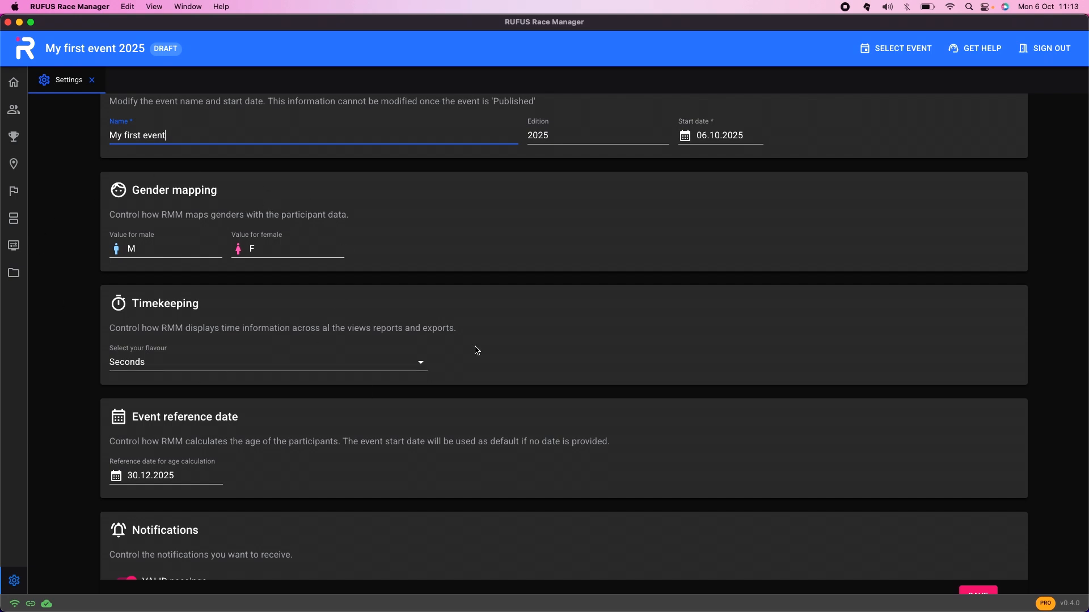
scroll(487, 345, "down", 1)
scroll(487, 345, "down", 9)
scroll(488, 346, "down", 6)
scroll(488, 346, "up", 15)
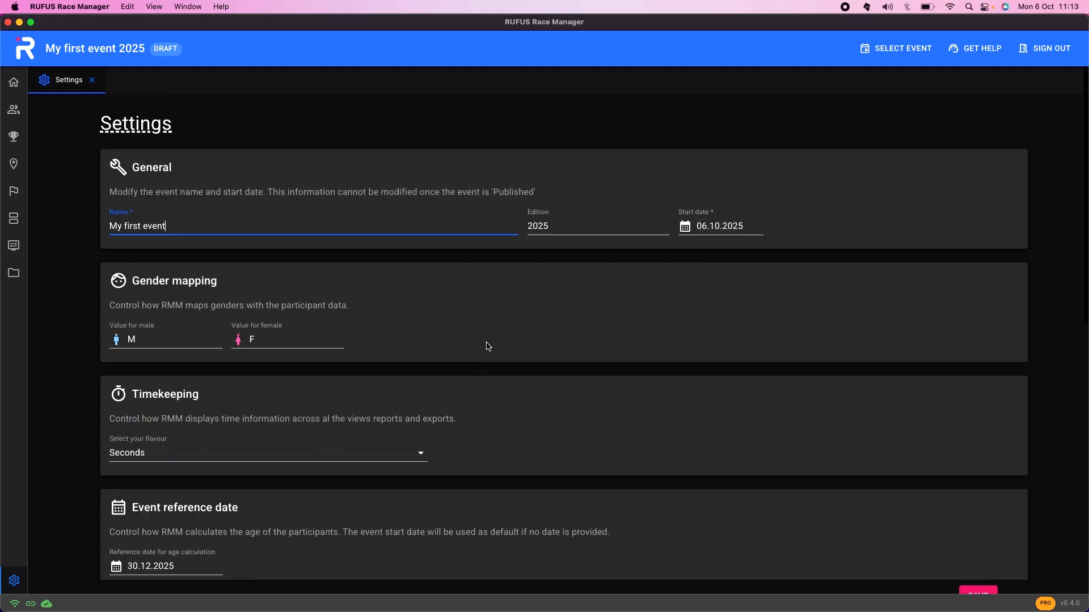
left_click(92, 81)
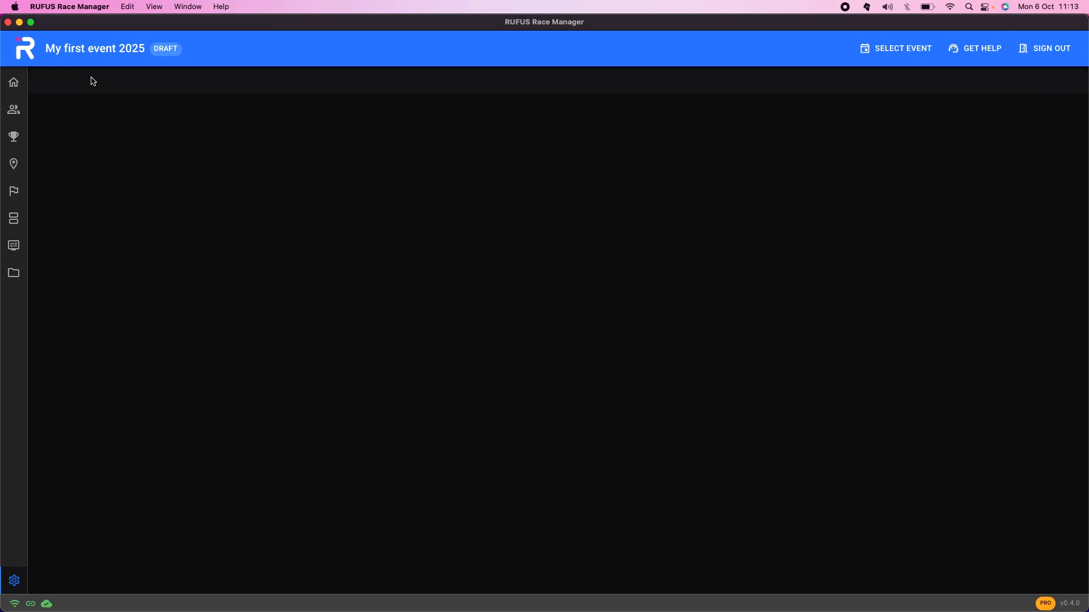
left_click(14, 166)
left_click(13, 193)
left_click(16, 218)
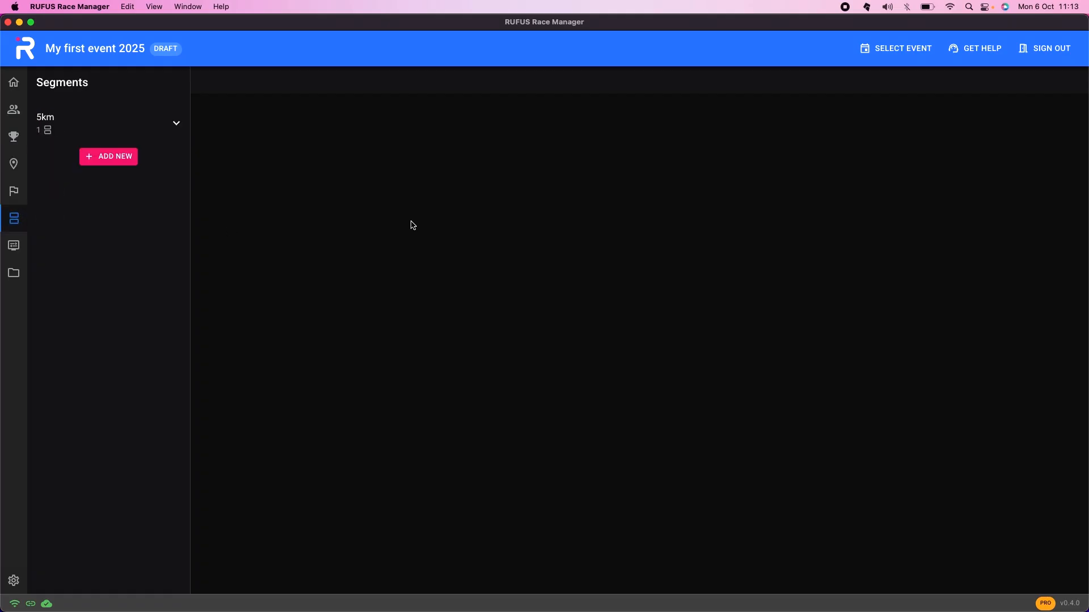
Start adding a participant manually, entering the first participant's name and gender M.
left_click(13, 110)
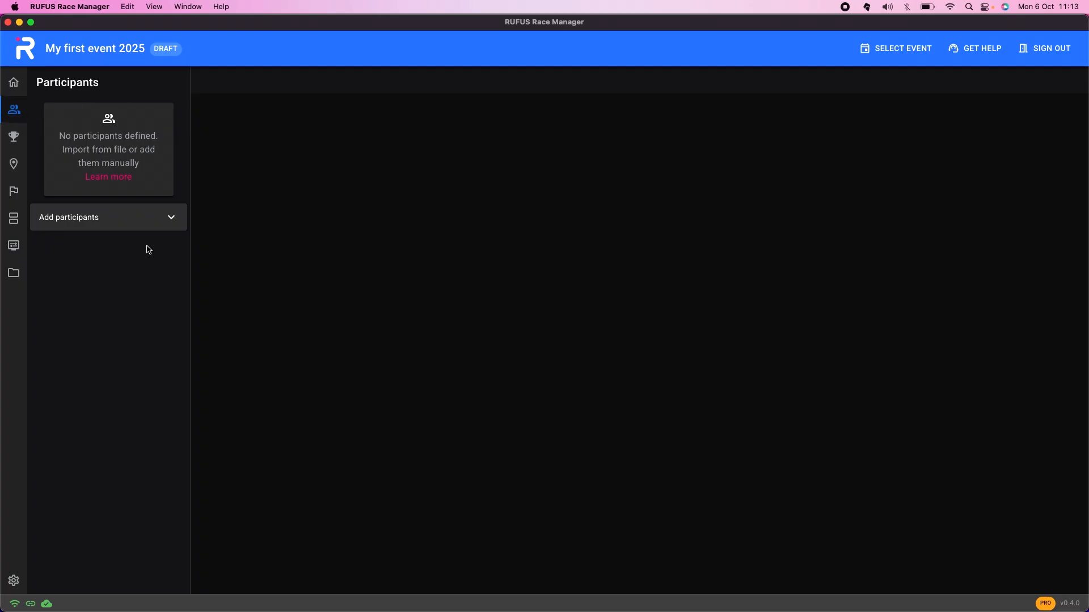
left_click(171, 218)
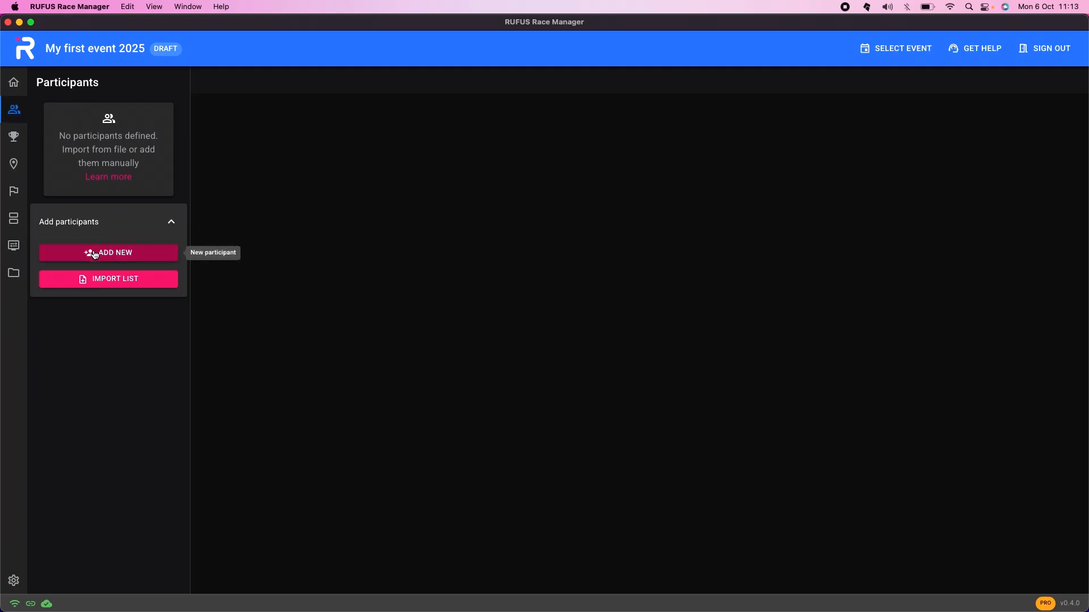
left_click(95, 254)
left_click(475, 223)
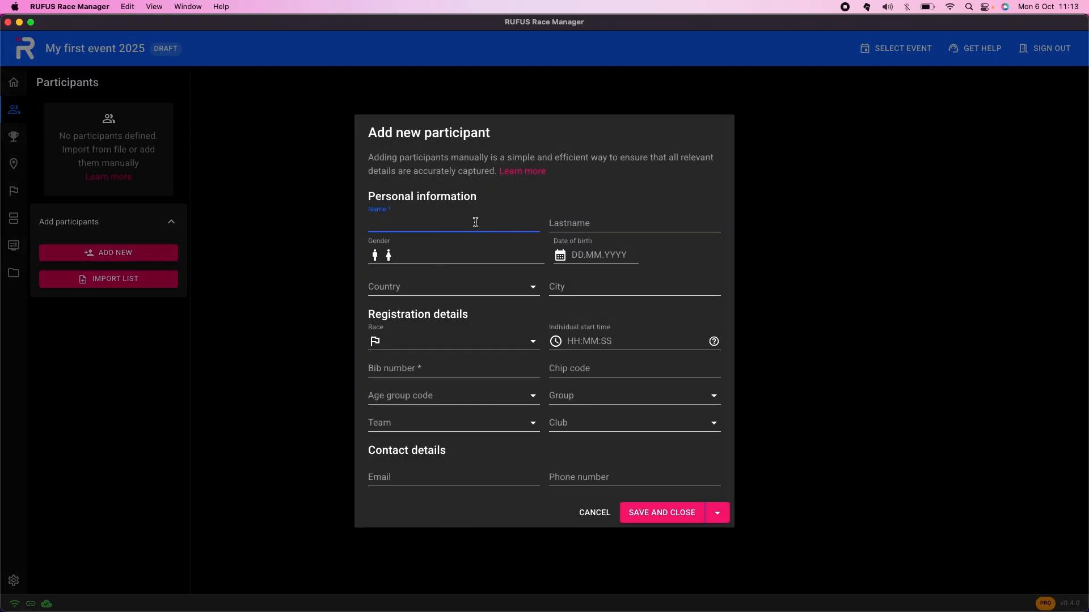
type("Juan")
left_click(512, 255)
type("M")
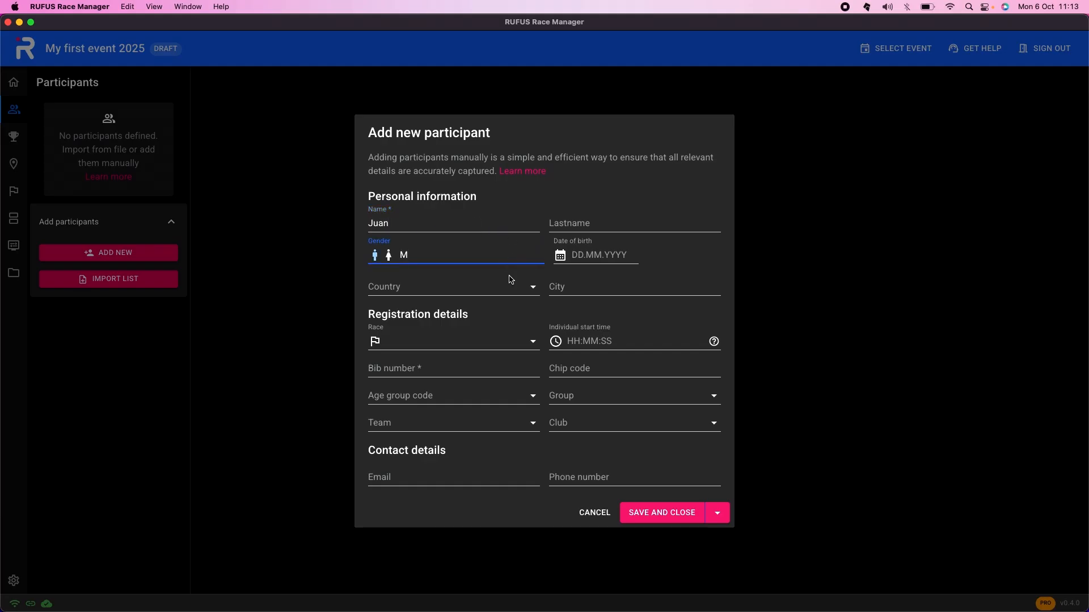
Assign the participant to the 5km race with bib number 1, then save and close the form.
left_click(502, 340)
type("5")
left_click(494, 360)
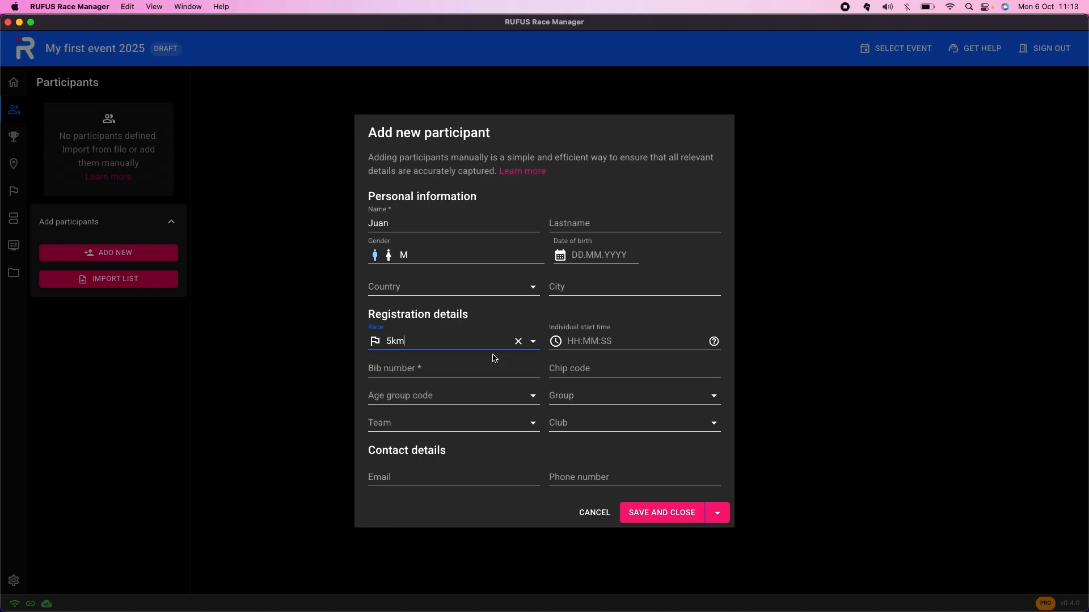
left_click(483, 365)
left_click(655, 312)
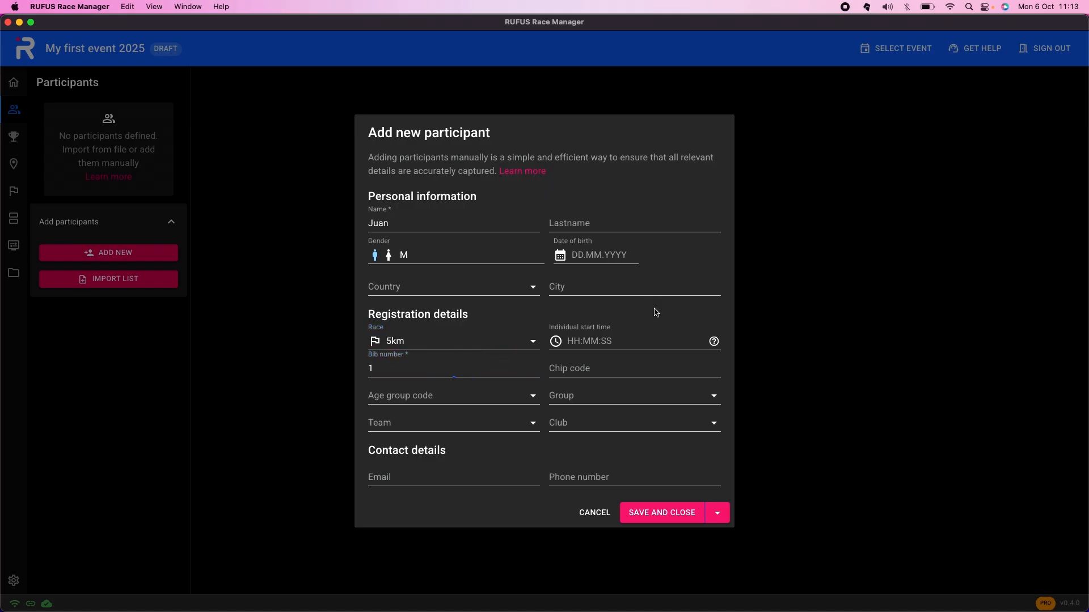
left_click(666, 513)
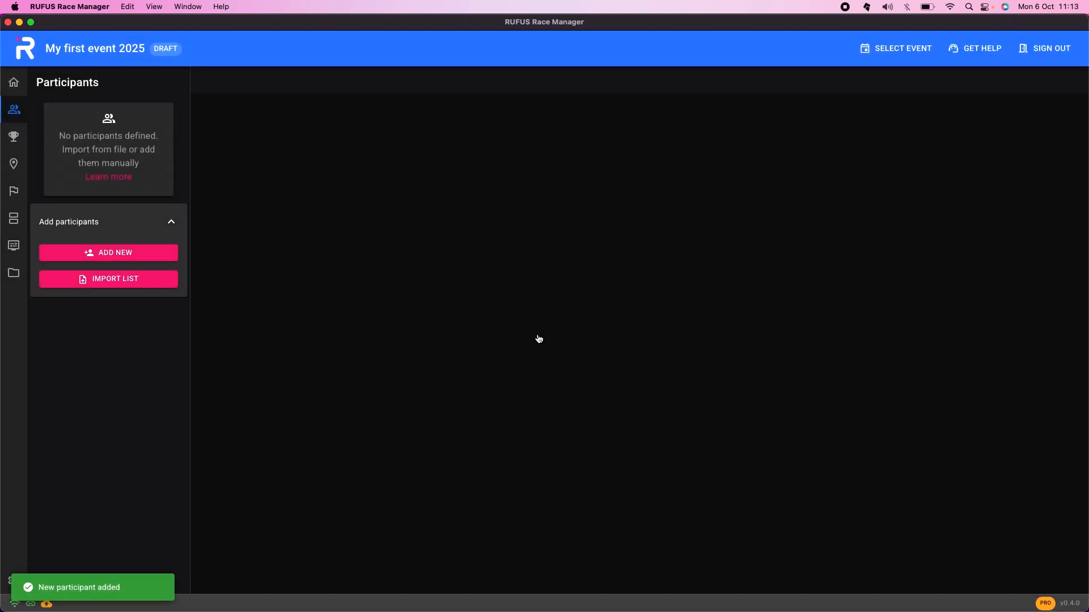
Show the 5km participants list and start a second participant, entering the name and gender M.
left_click(97, 156)
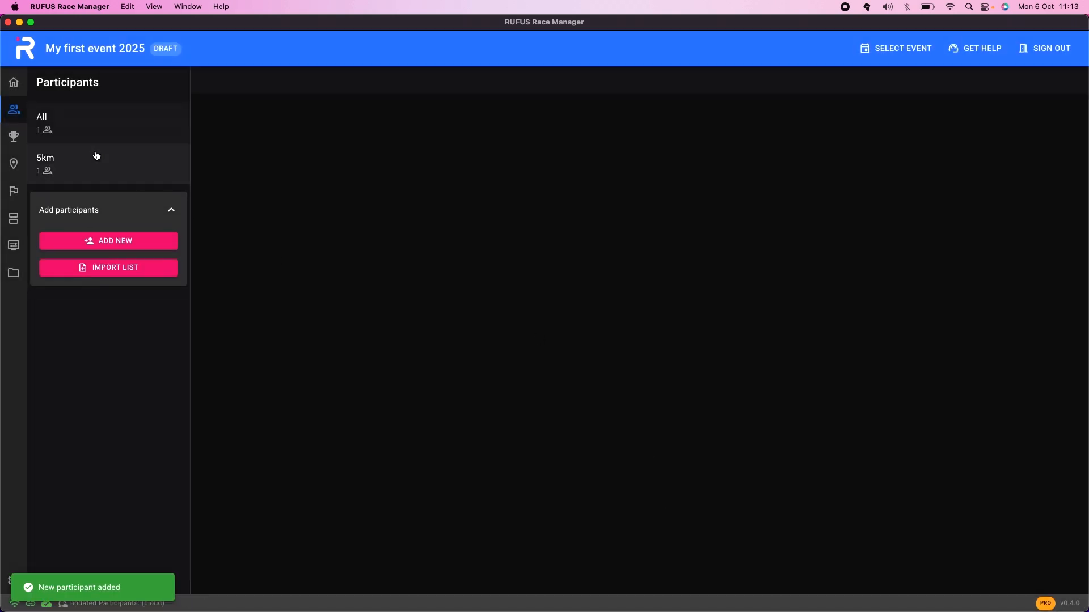
left_click(114, 240)
left_click(474, 221)
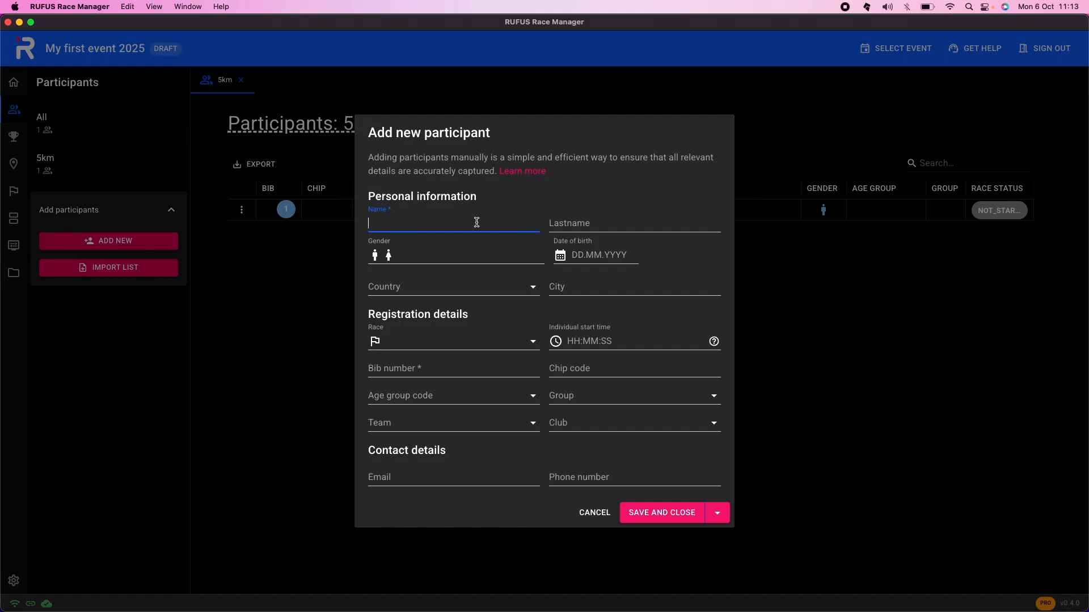
left_click(479, 257)
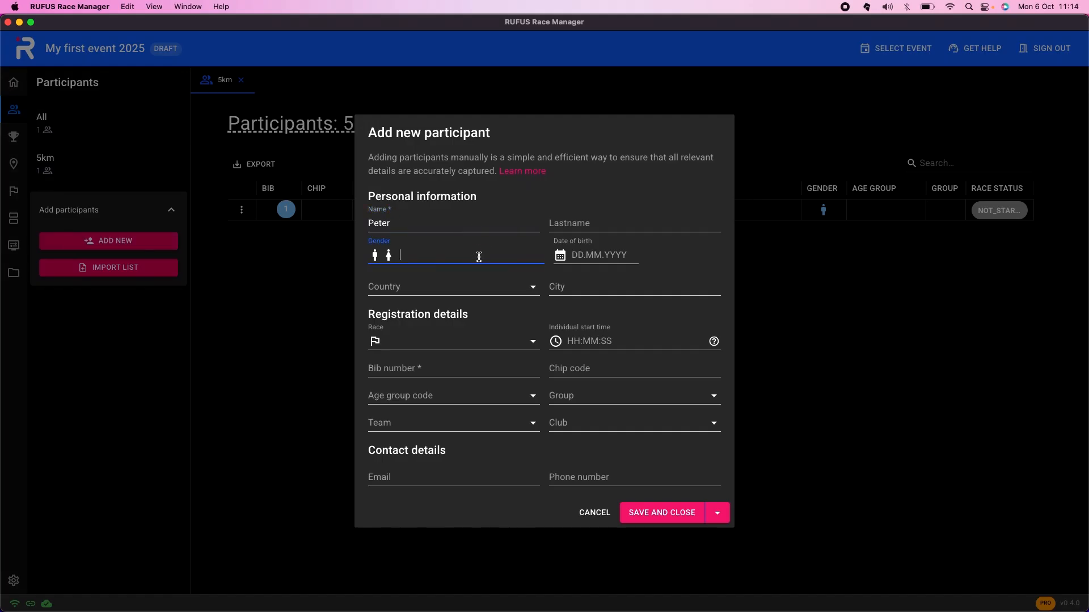
type("M")
Assign the second participant to the 5km race with bib number 2, then save and reset the form for another entry.
left_click(531, 341)
left_click(485, 367)
left_click(485, 367)
type("2")
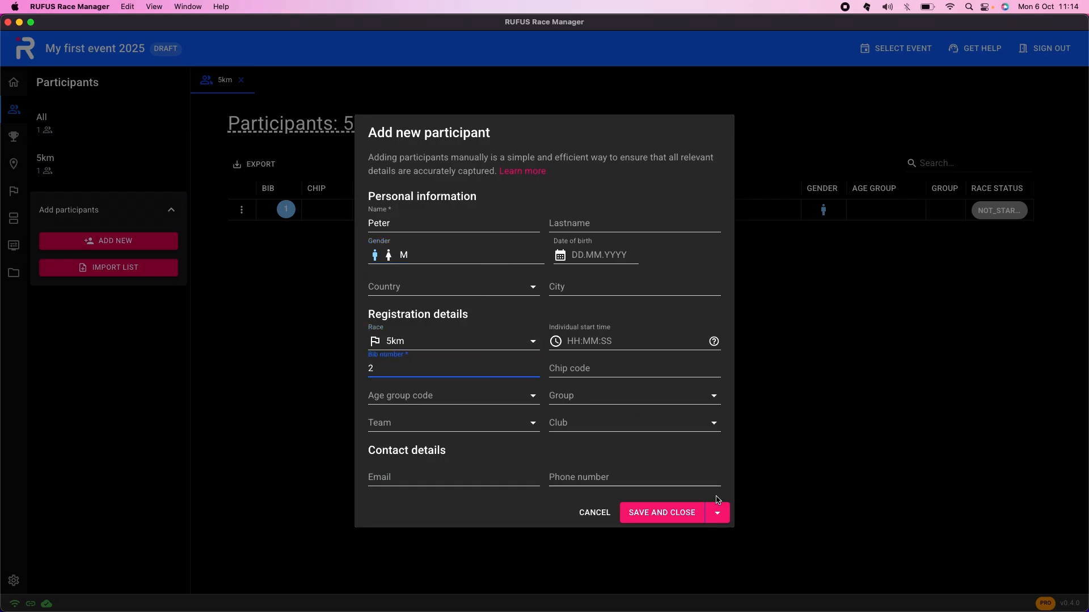
left_click(717, 516)
left_click(677, 488)
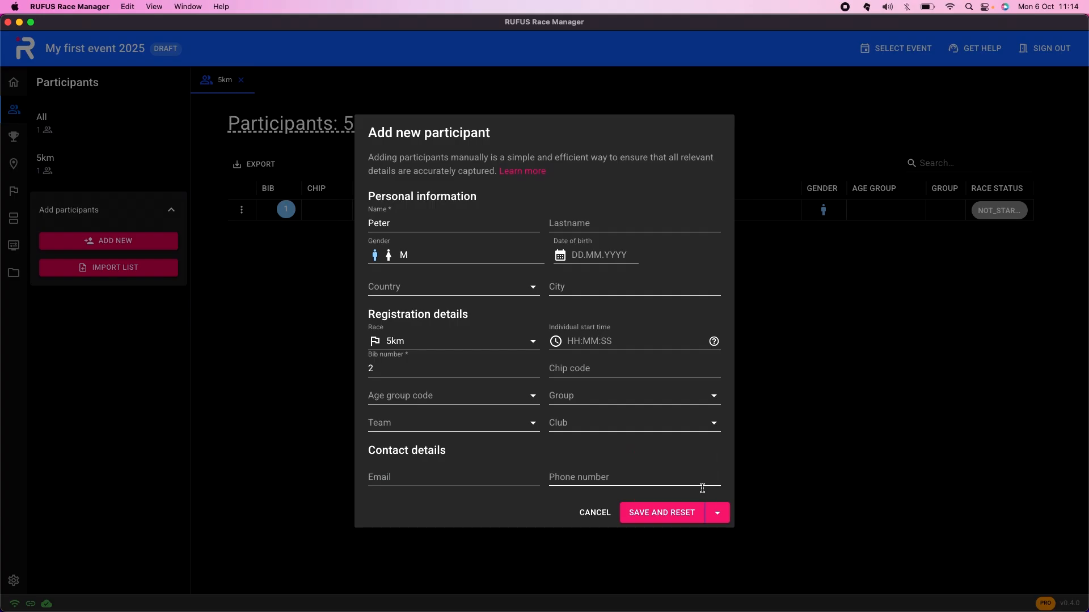
left_click(661, 513)
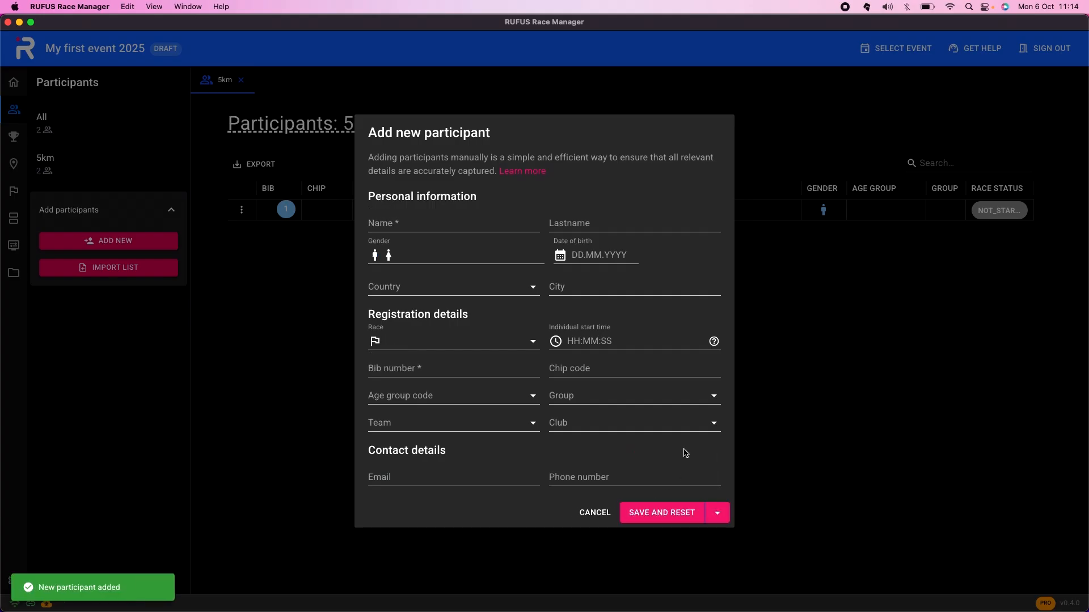
Enter the third participant's name and set the gender to F.
left_click(475, 221)
type("Maria")
left_click(476, 257)
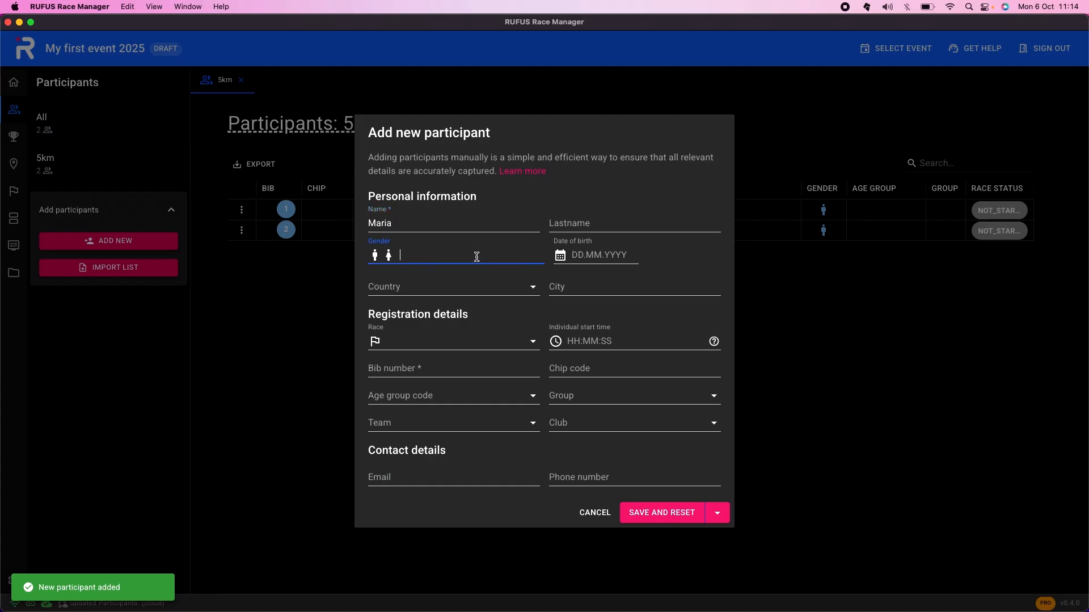
type("F")
Assign the third participant to the 5km race with bib number 3, then save and close the form.
left_click(463, 344)
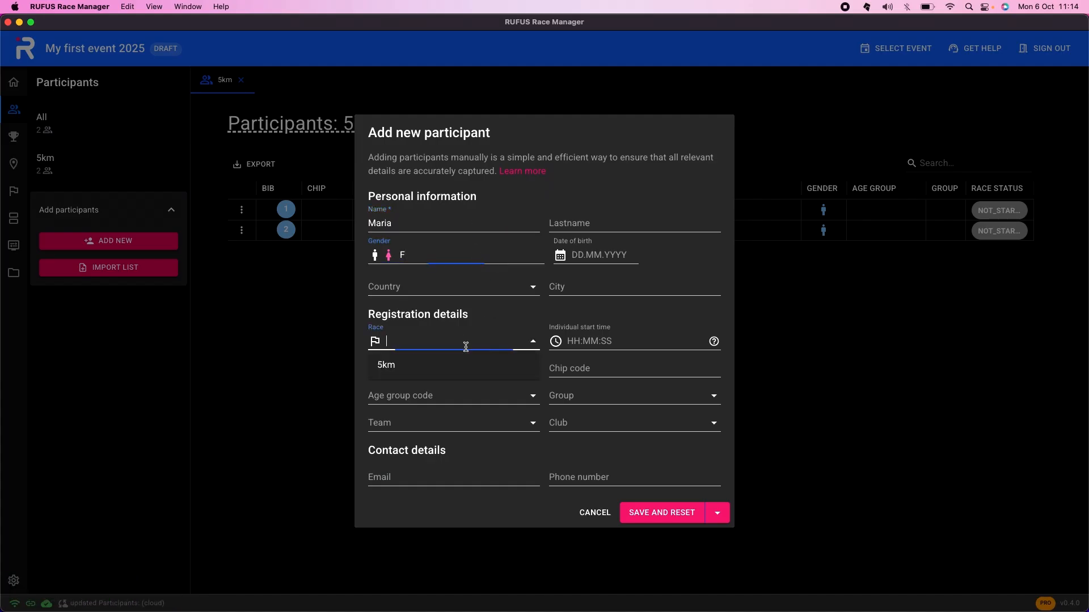
left_click(454, 364)
left_click(465, 366)
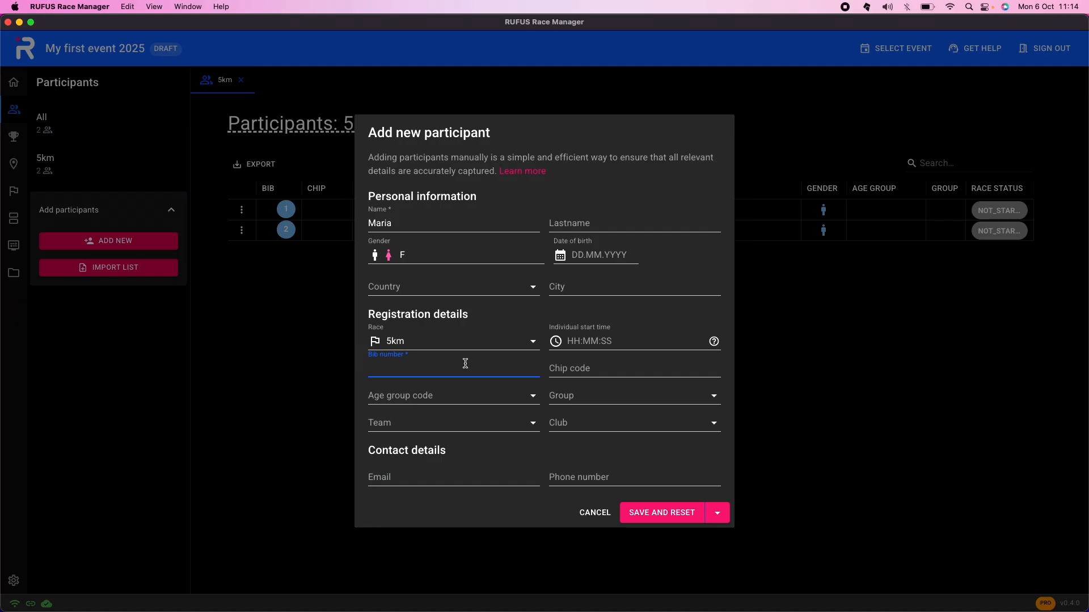
left_click(714, 513)
left_click(663, 472)
left_click(663, 517)
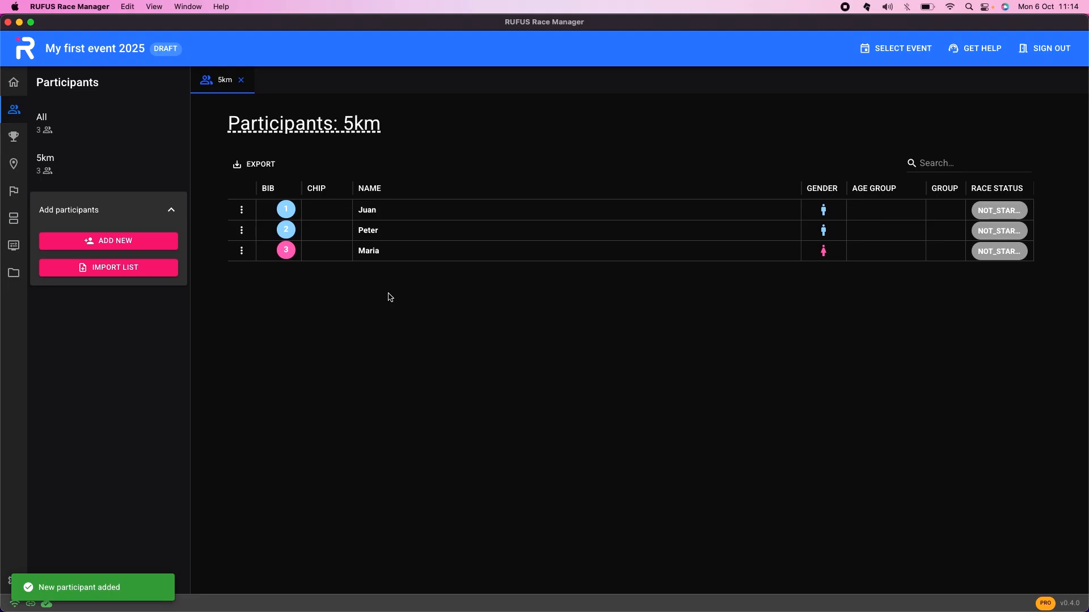
Turn on passing processing for the finish checkpoint.
left_click(14, 164)
left_click(84, 121)
left_click(249, 150)
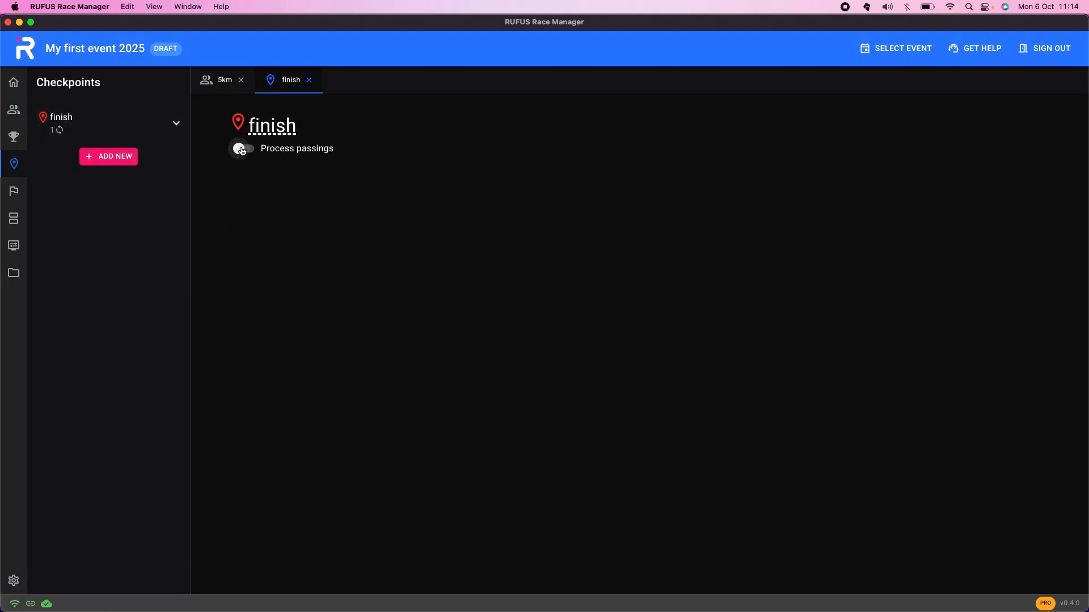
Set the 5km race's start to 06.10.2025 at 10:45:00, save it and turn on the race's passing processing.
left_click(13, 194)
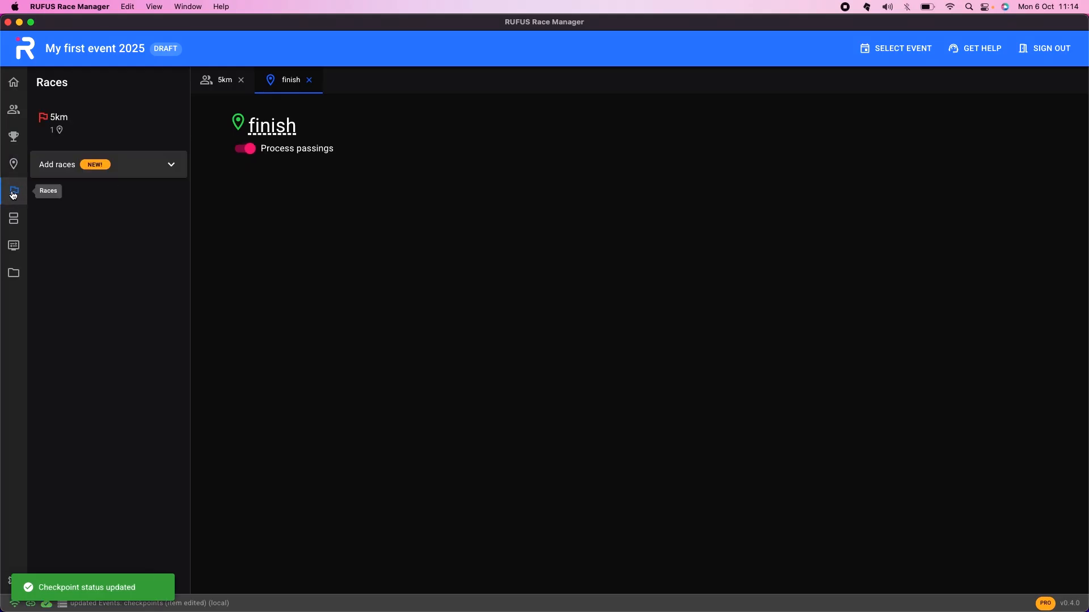
left_click(85, 115)
left_click(272, 218)
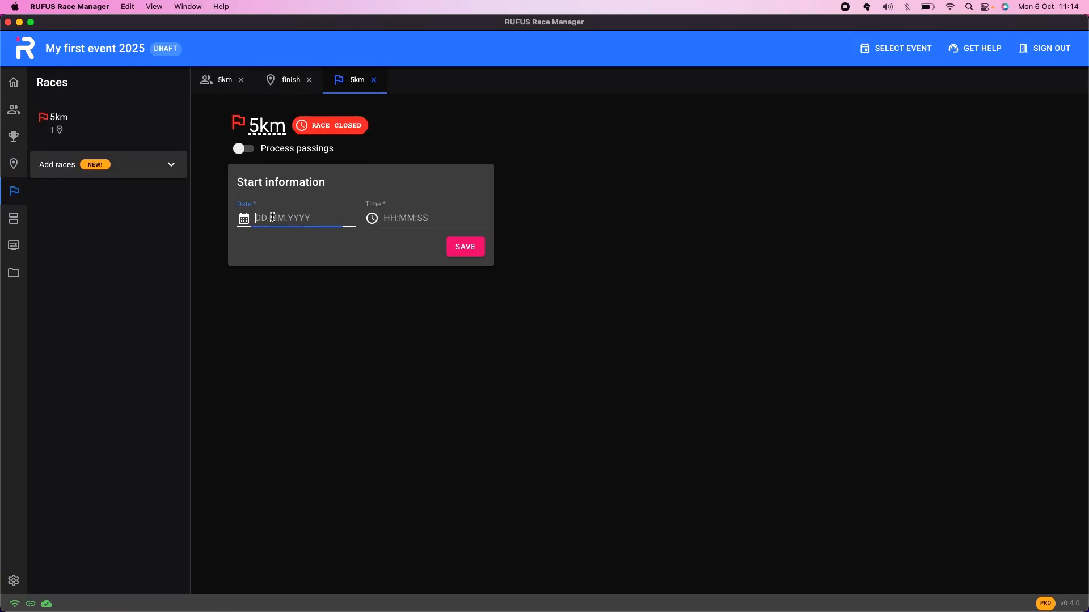
type("06")
key("Tab")
type("10")
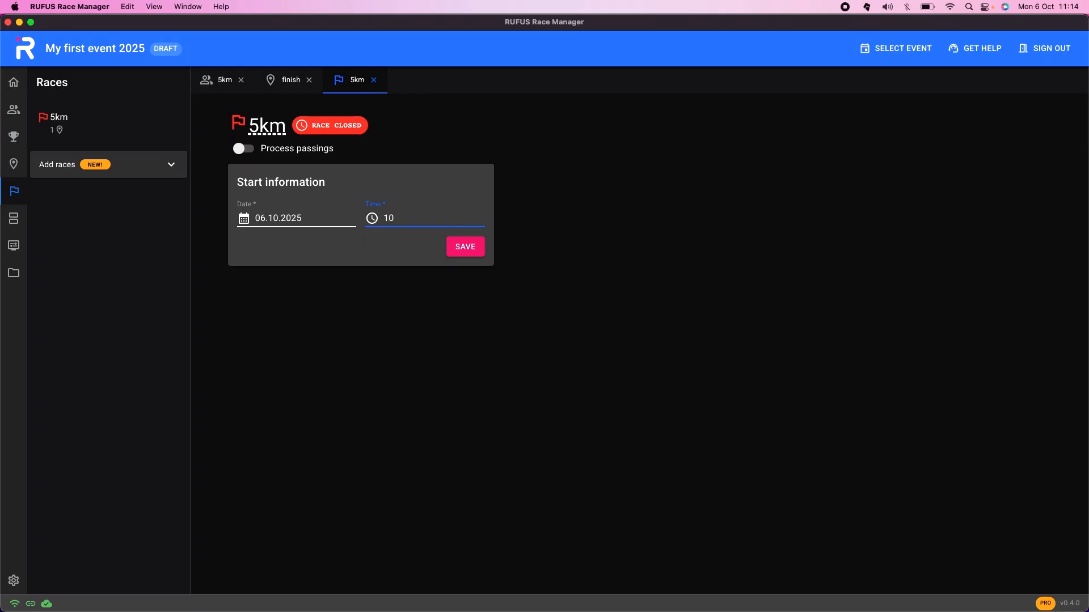
left_click(464, 247)
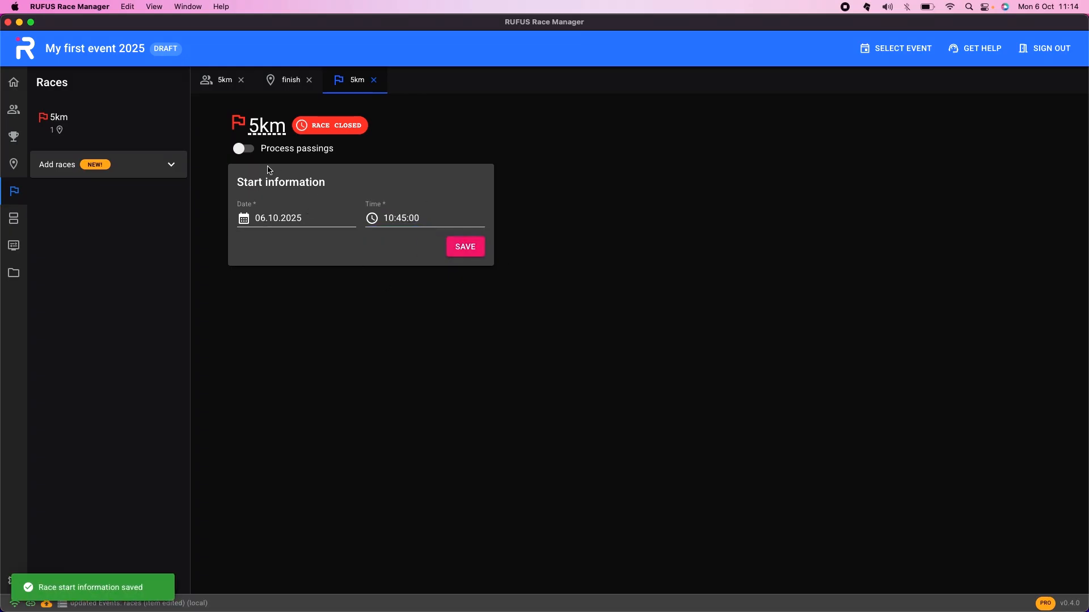
left_click(243, 149)
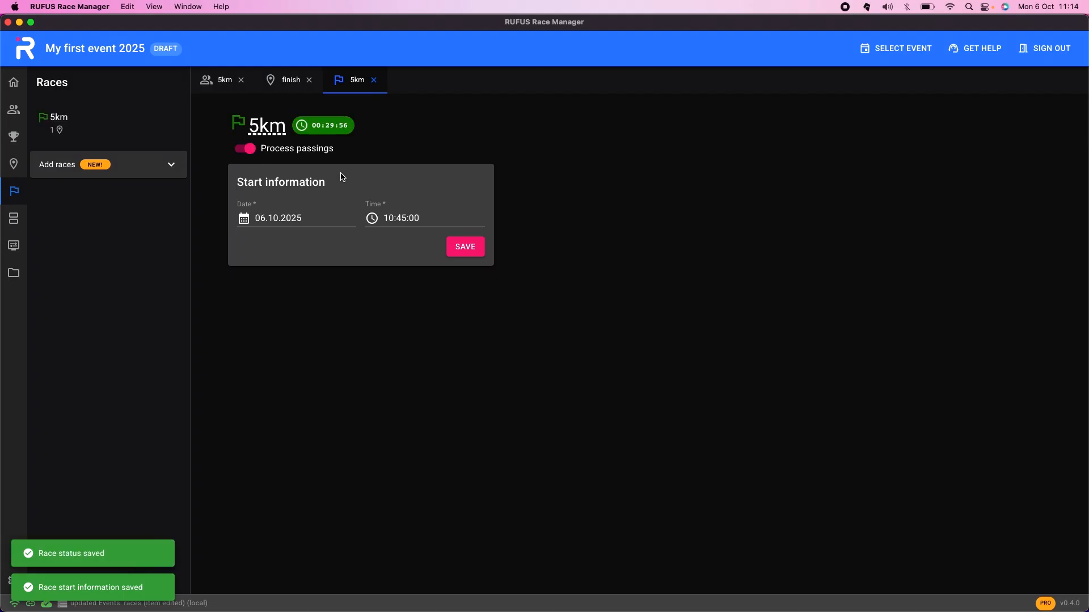
Record floating passings in Event Control for bibs 2, 1 and 3, in that order.
left_click(16, 85)
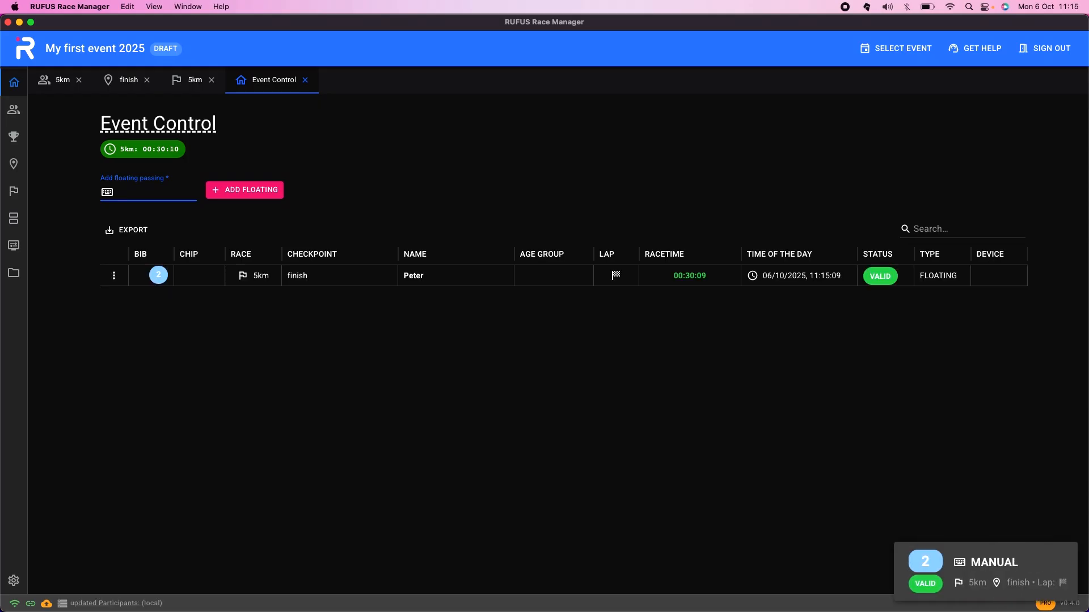
key("Return")
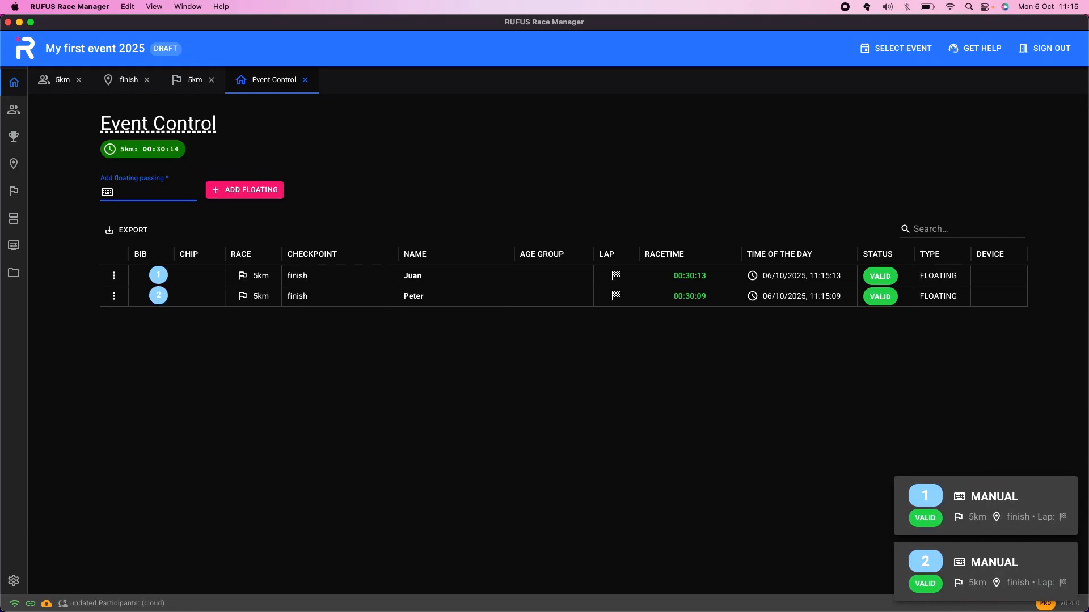
type("3")
key("Return")
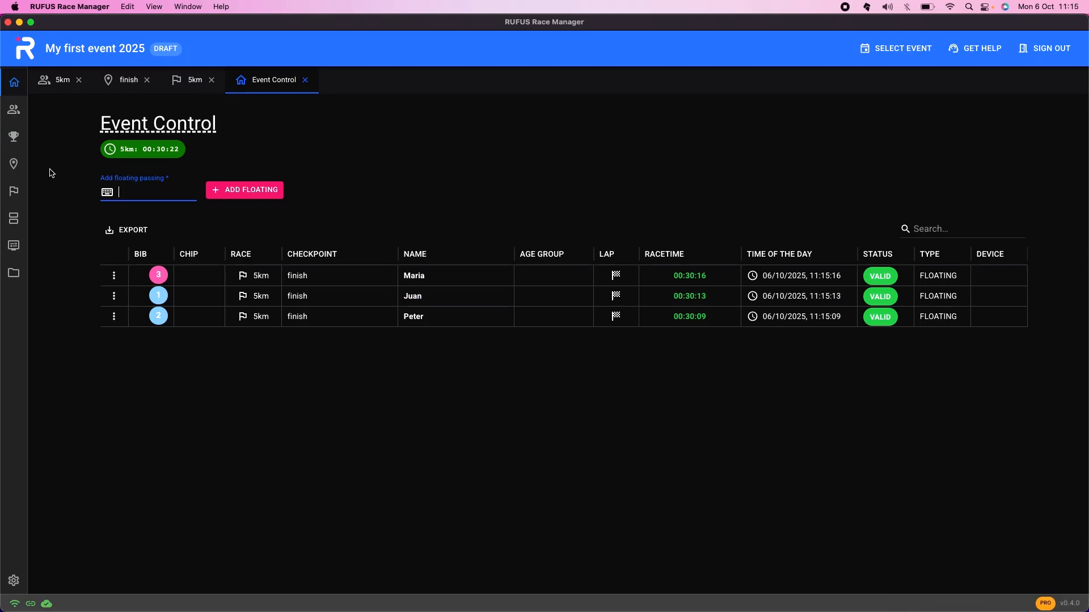
Export only the overall top 3 podium from the 5km results as a PDF, then close the document.
left_click(14, 136)
left_click(117, 129)
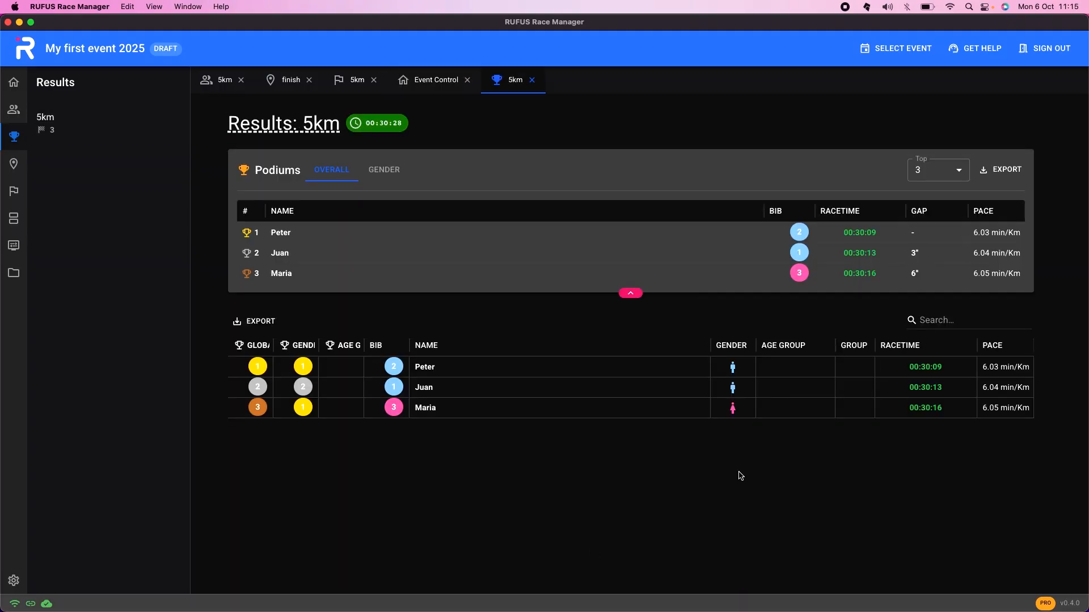
left_click(1003, 170)
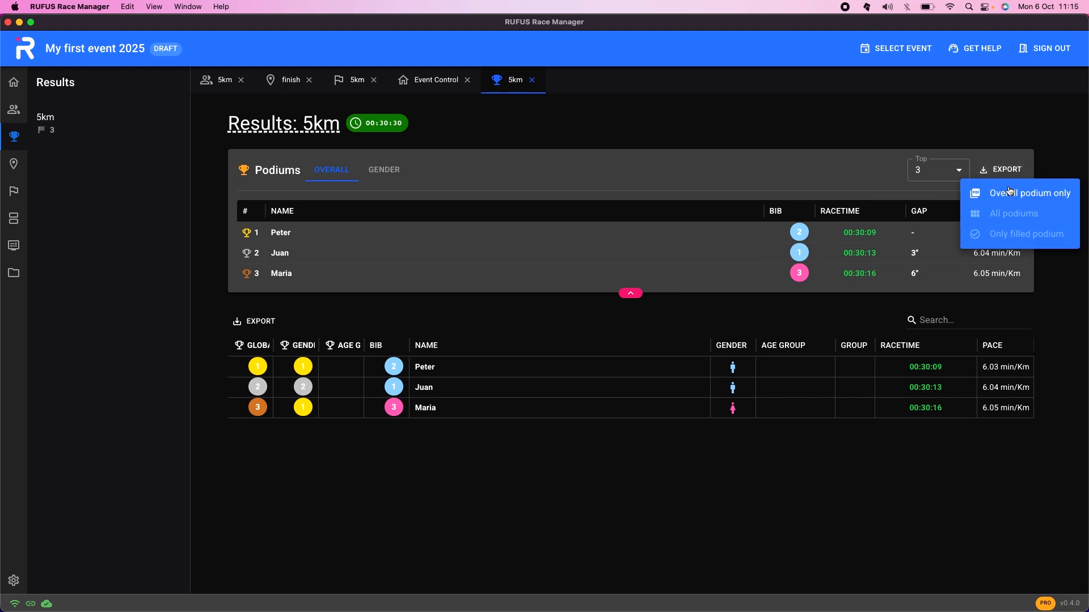
left_click(1012, 204)
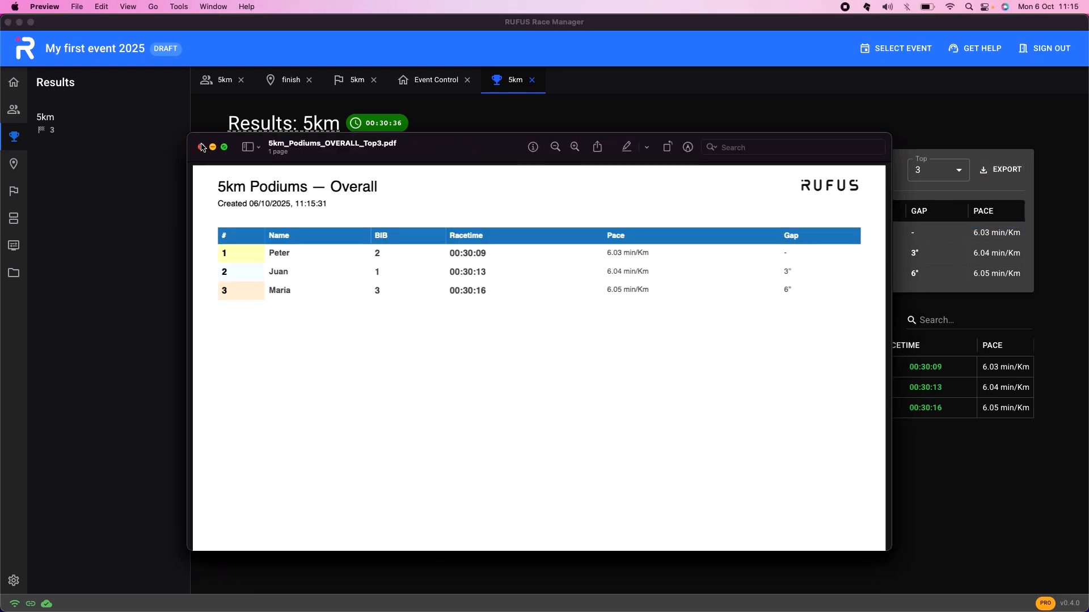
left_click(201, 147)
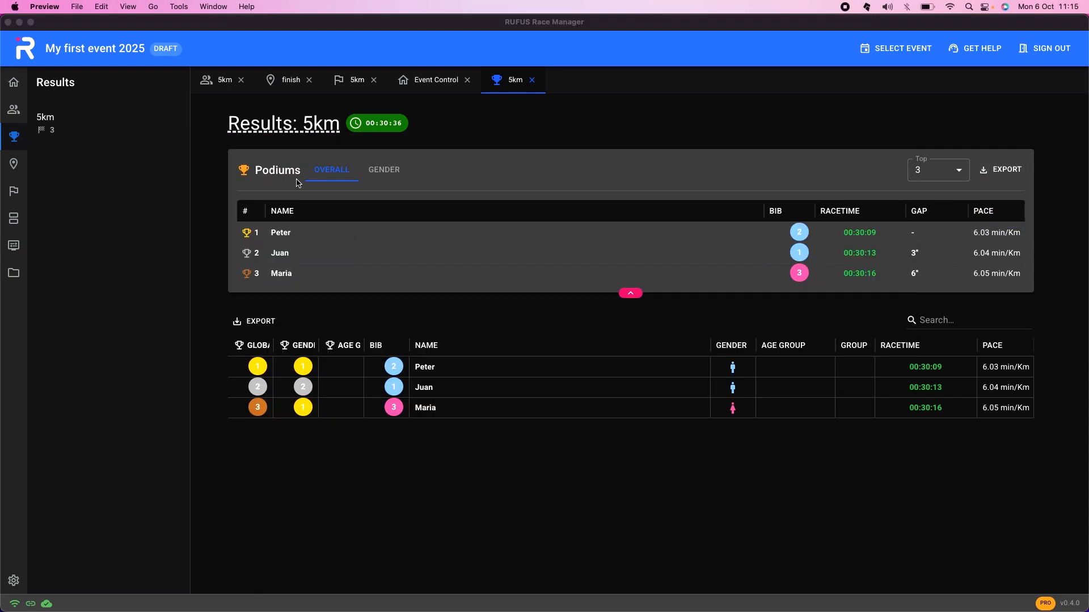
Export all gender podiums of the 5km race as a PDF and reposition the opened document.
left_click(388, 177)
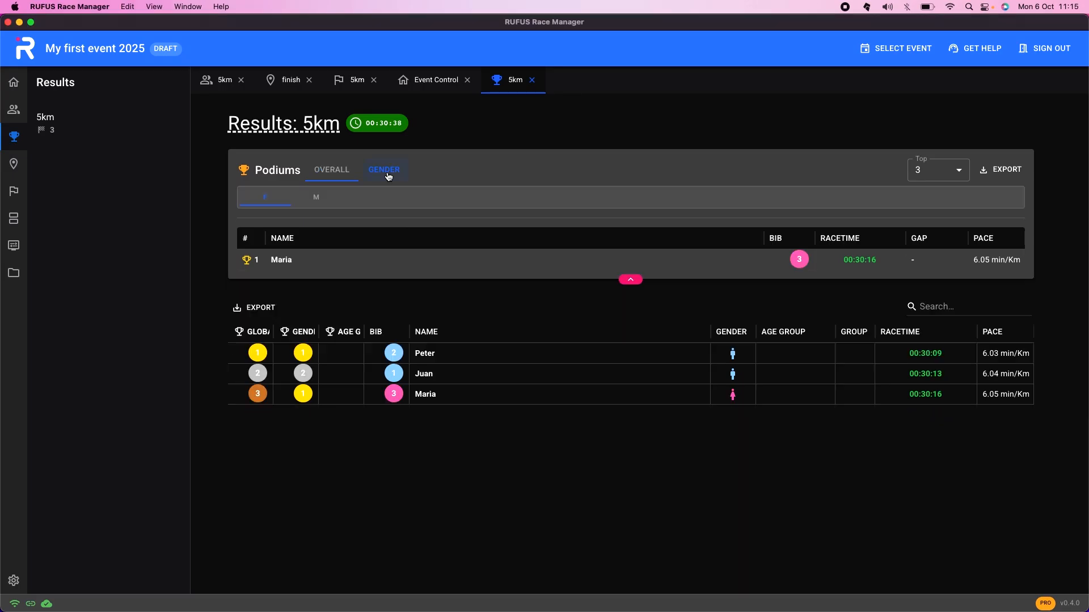
left_click(1002, 171)
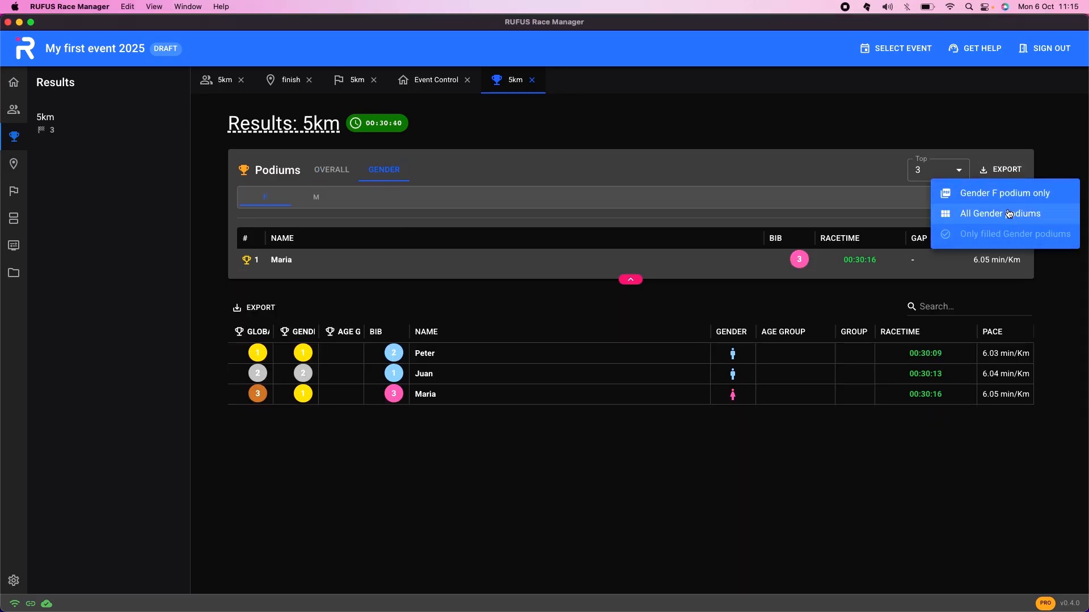
left_click(1009, 213)
left_click_drag(896, 412, 539, 109)
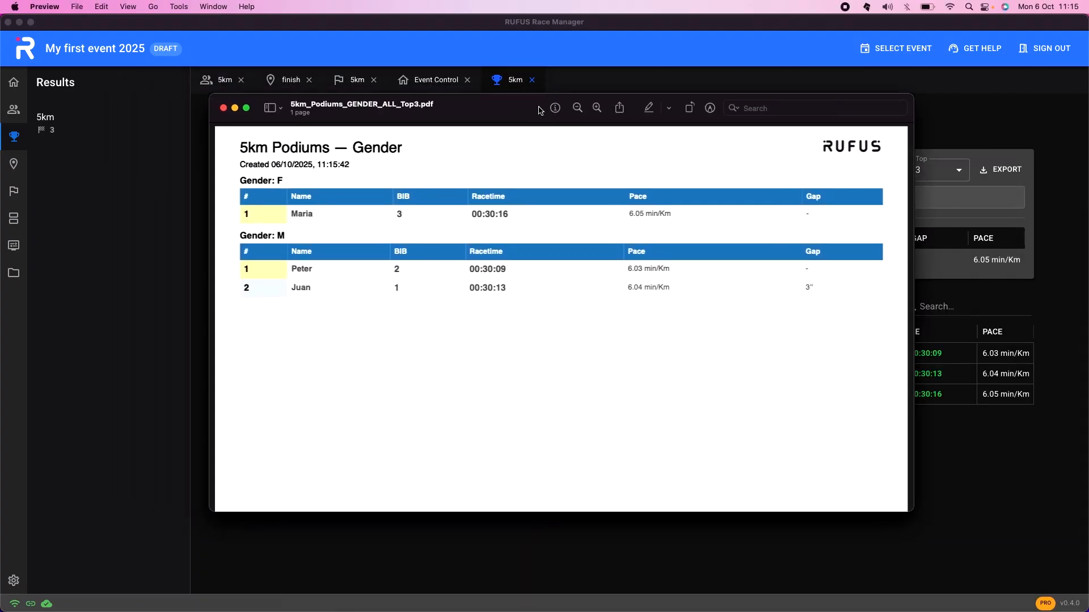